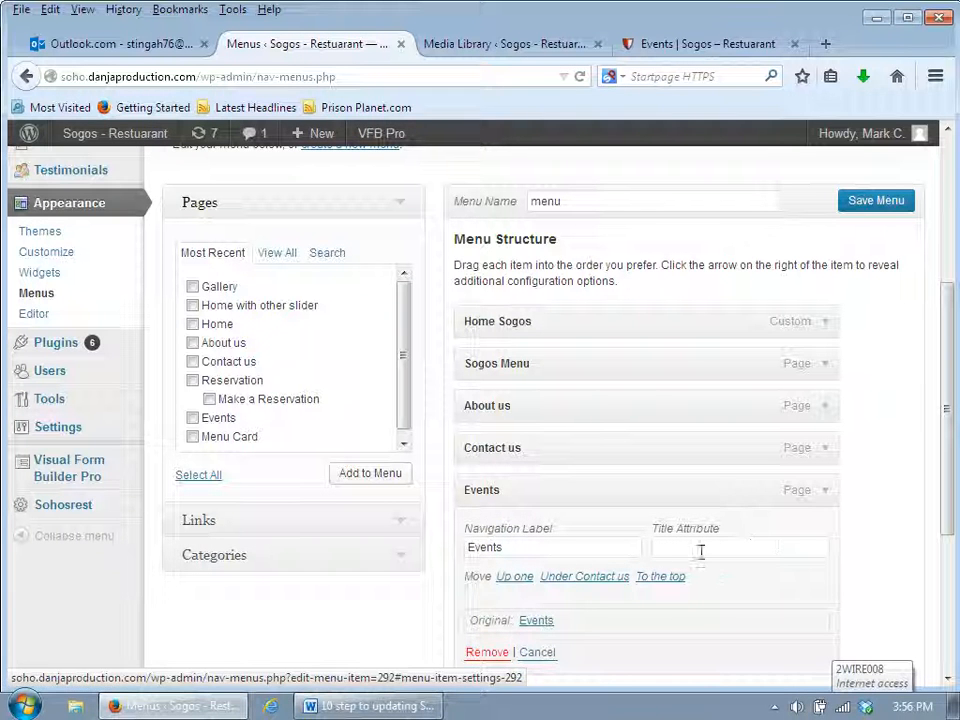
Remove the Events item from the site's navigation menu and save the menu.
click(481, 654)
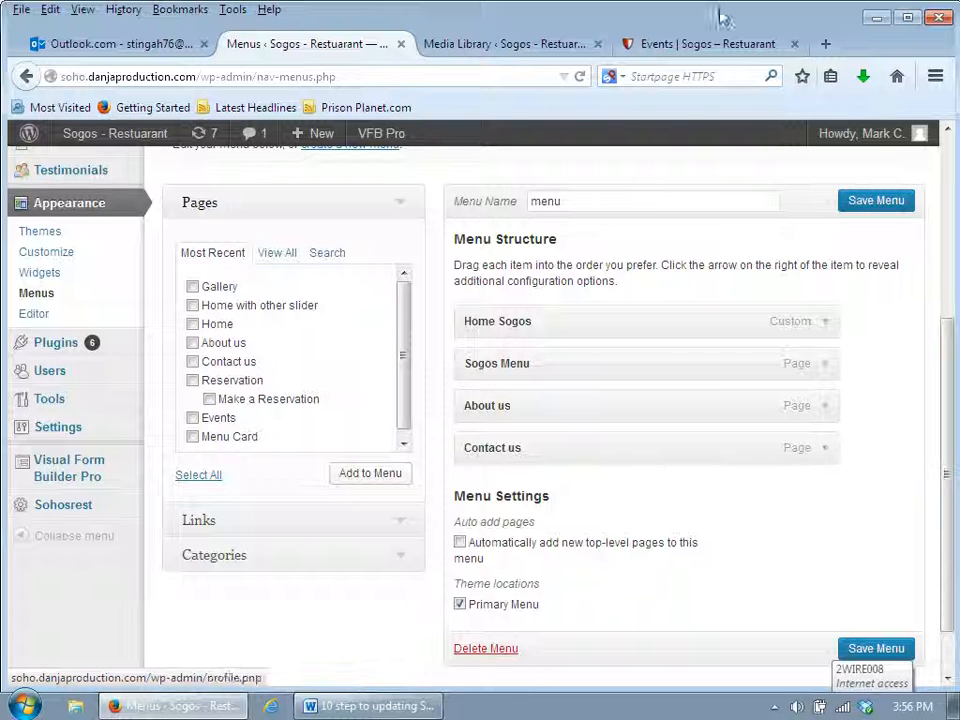
click(718, 43)
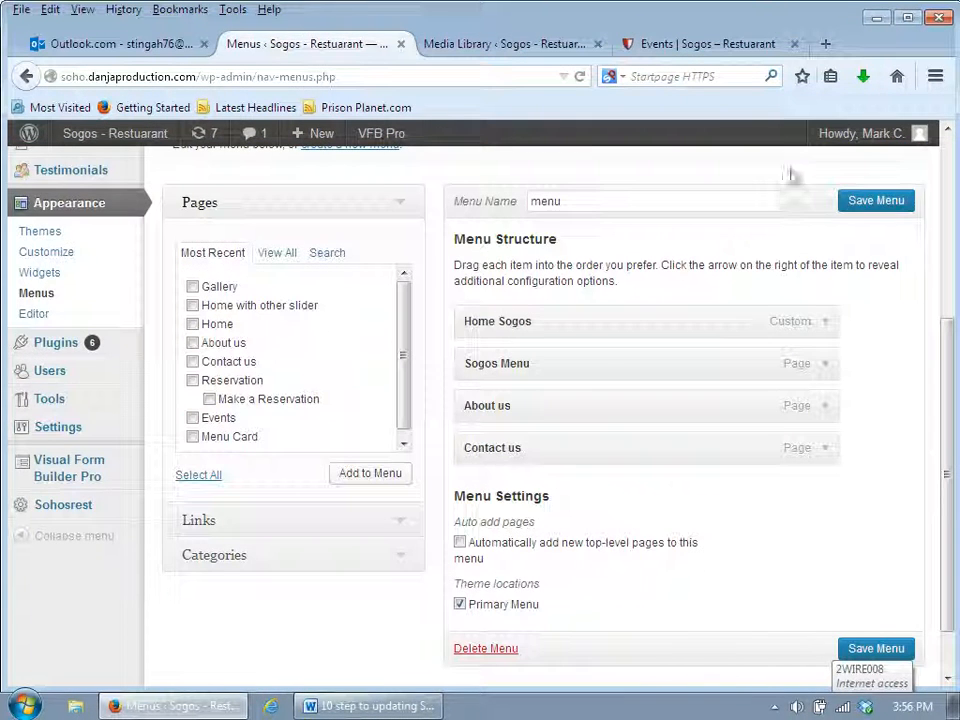
click(330, 44)
click(876, 201)
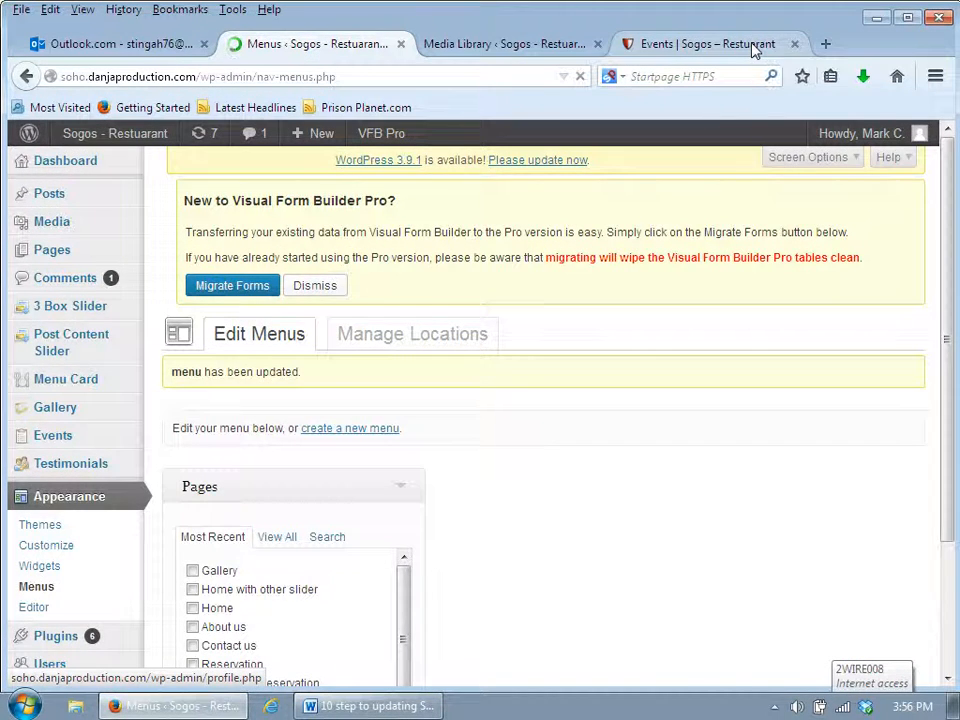
Reload the live Events page to check its navigation bar, and return to the menu editor.
click(754, 47)
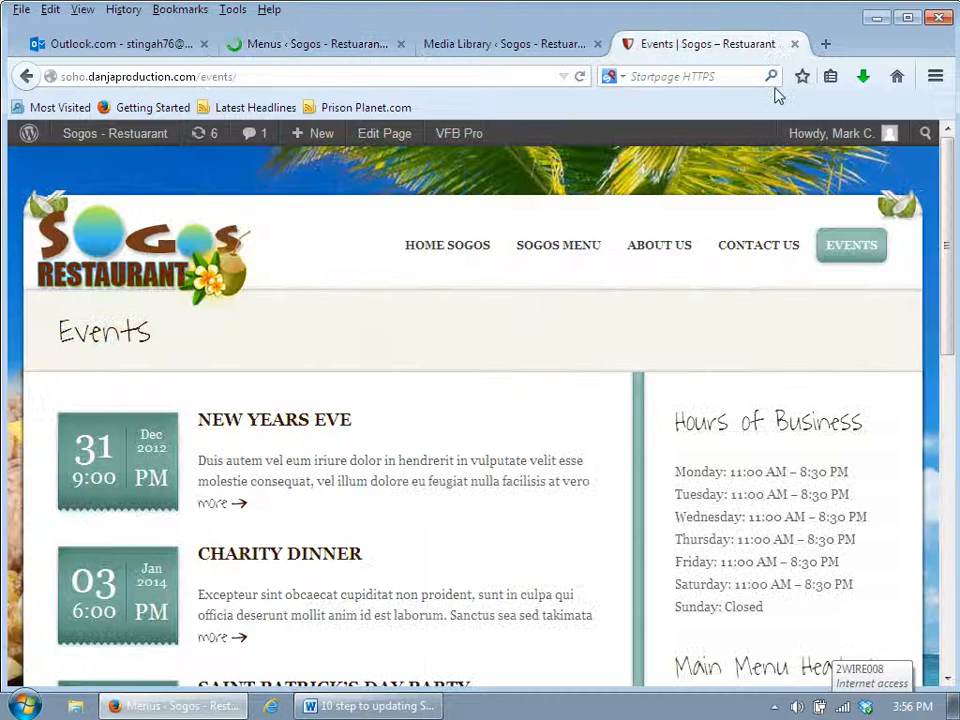
click(579, 77)
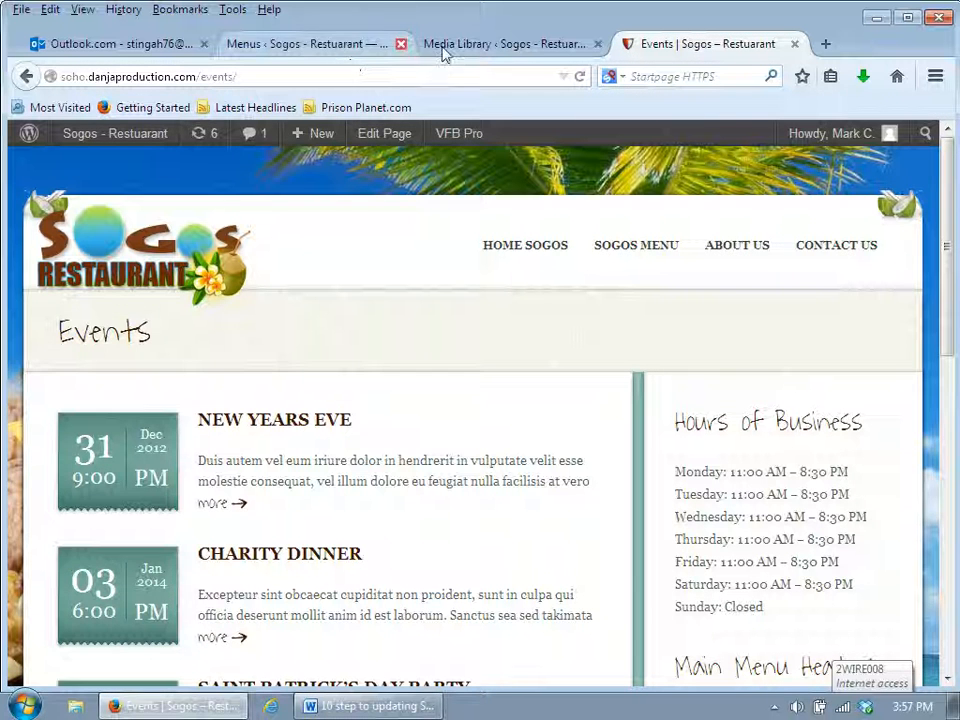
click(287, 42)
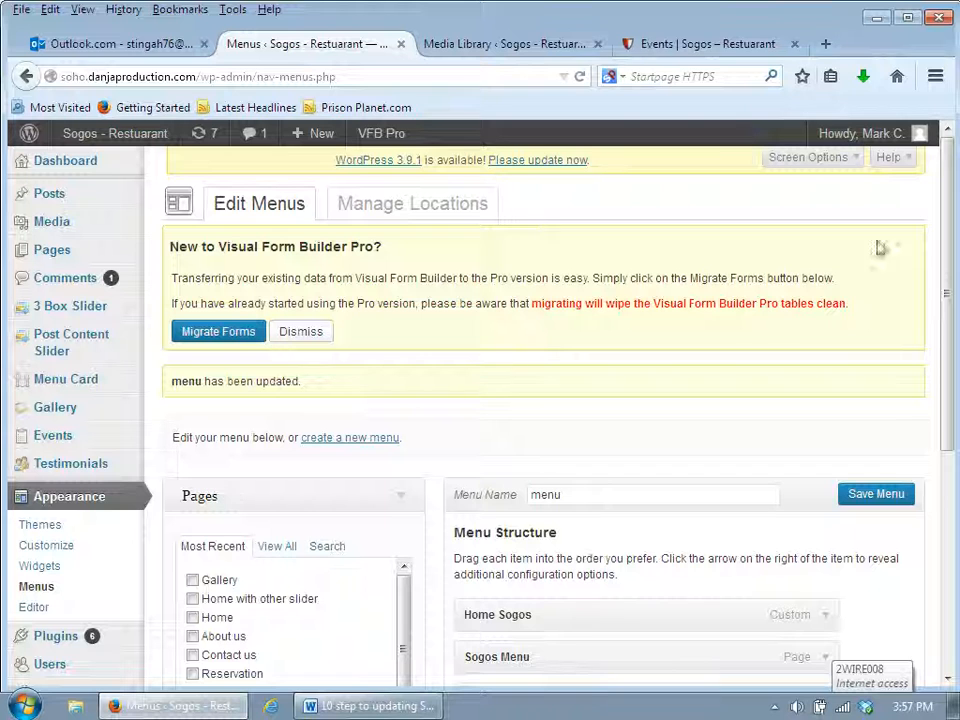
Expand the Home Sogos menu item to examine its URL, navigation label and title attribute, and collapse it again.
drag(940, 202, 905, 340)
click(825, 379)
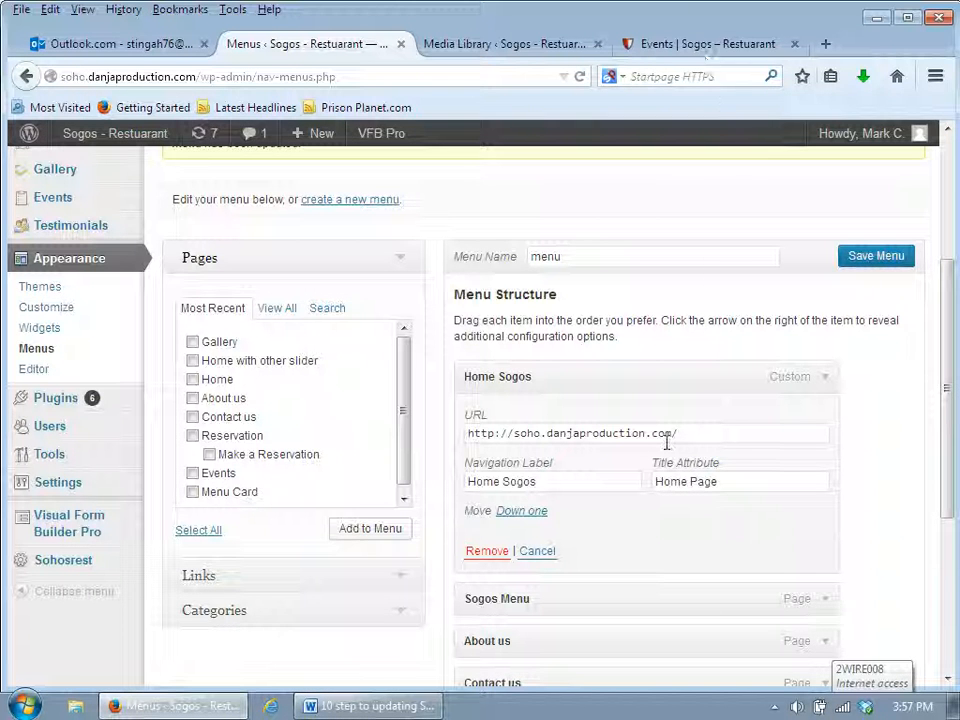
click(731, 488)
drag(731, 488, 655, 463)
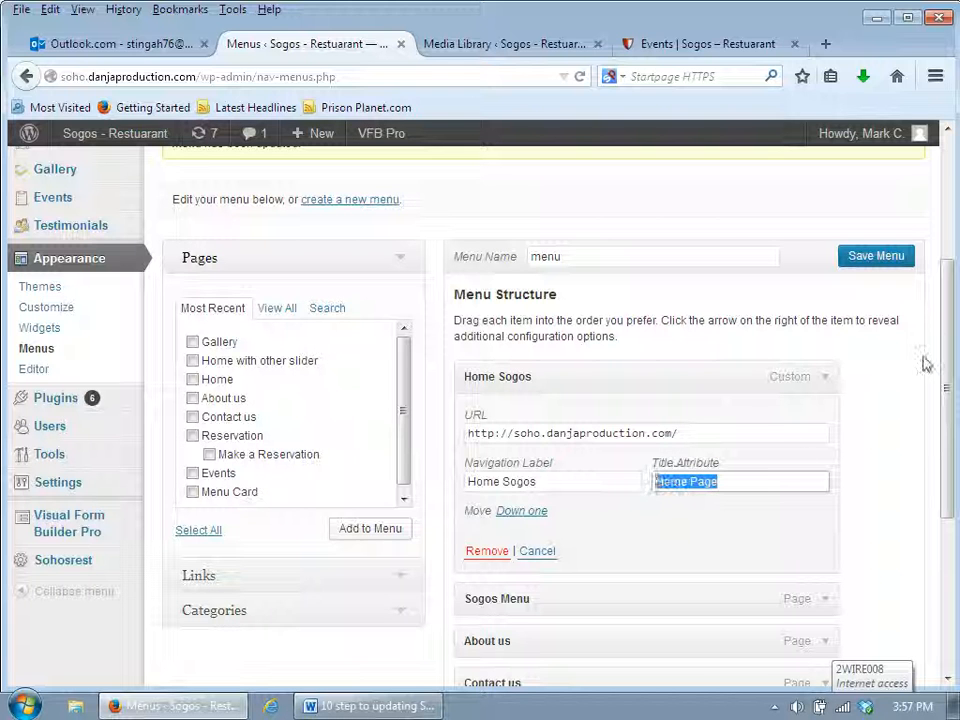
click(827, 380)
drag(944, 288, 947, 332)
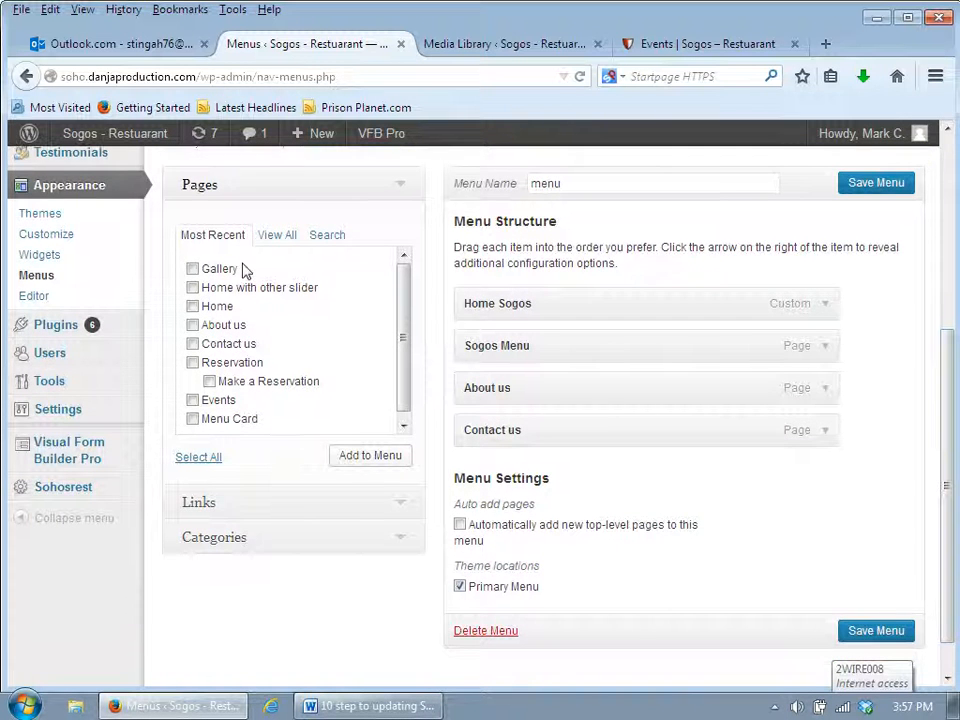
Switch to the Word outline, advance to the Step 7 page about plugins, and return to Firefox.
click(373, 707)
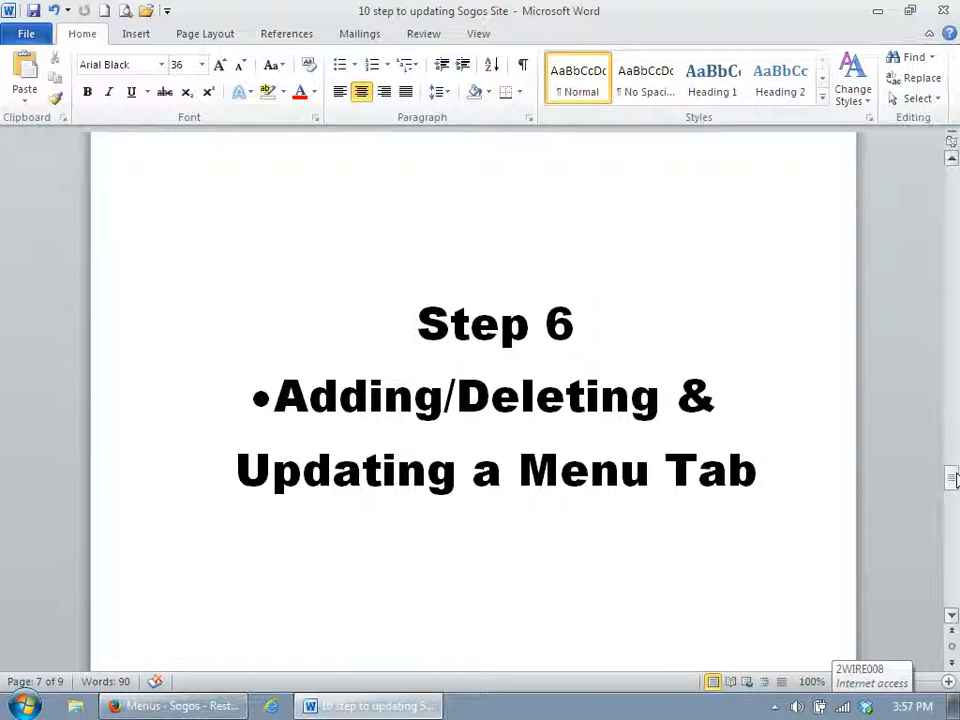
drag(951, 480, 953, 527)
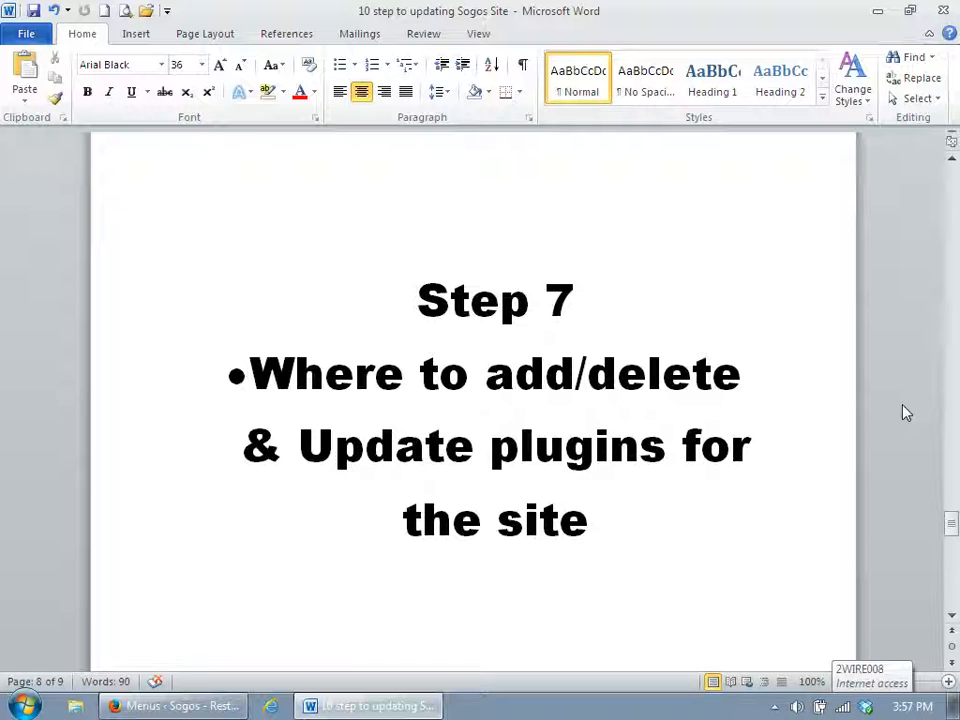
click(190, 706)
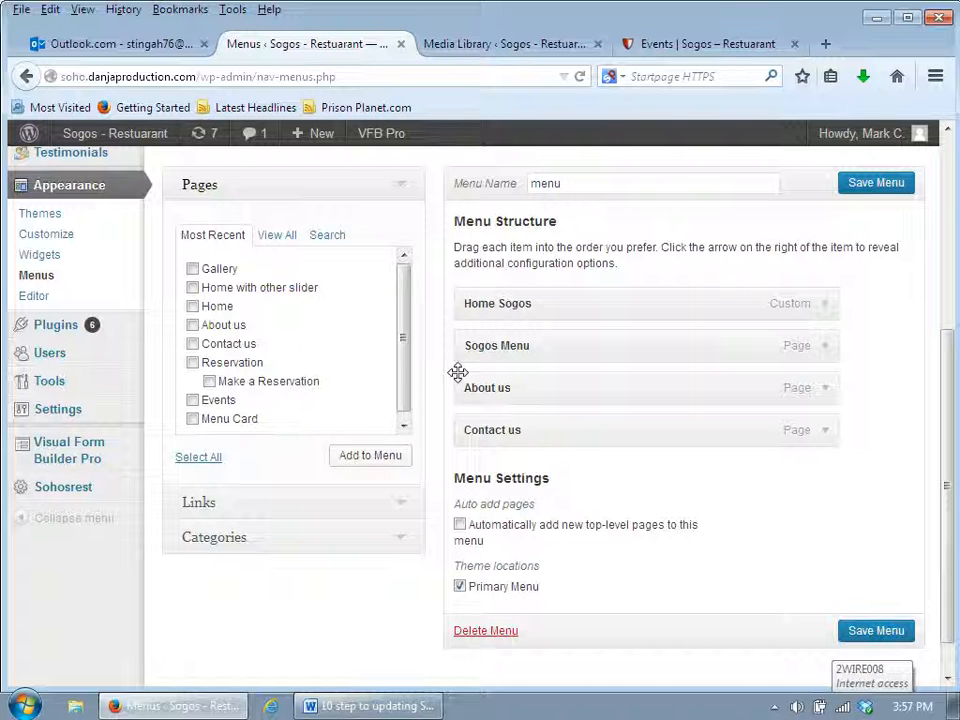
Open the installed plugins list and review the plugins and their available updates, consulting the Step 7 page in Word.
mouse_move(123, 334)
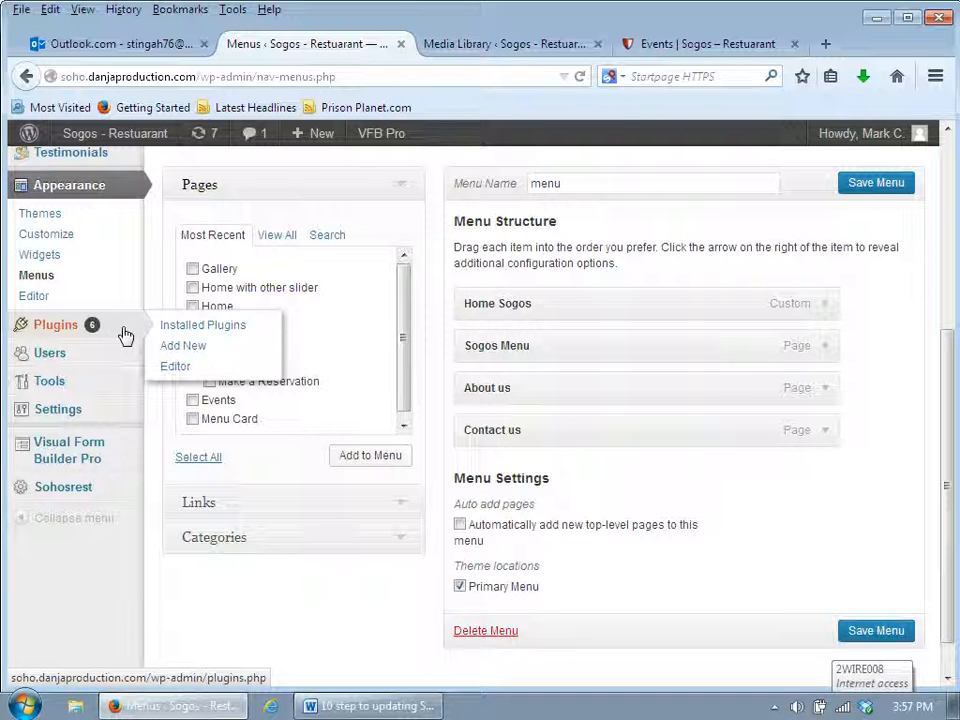
click(196, 334)
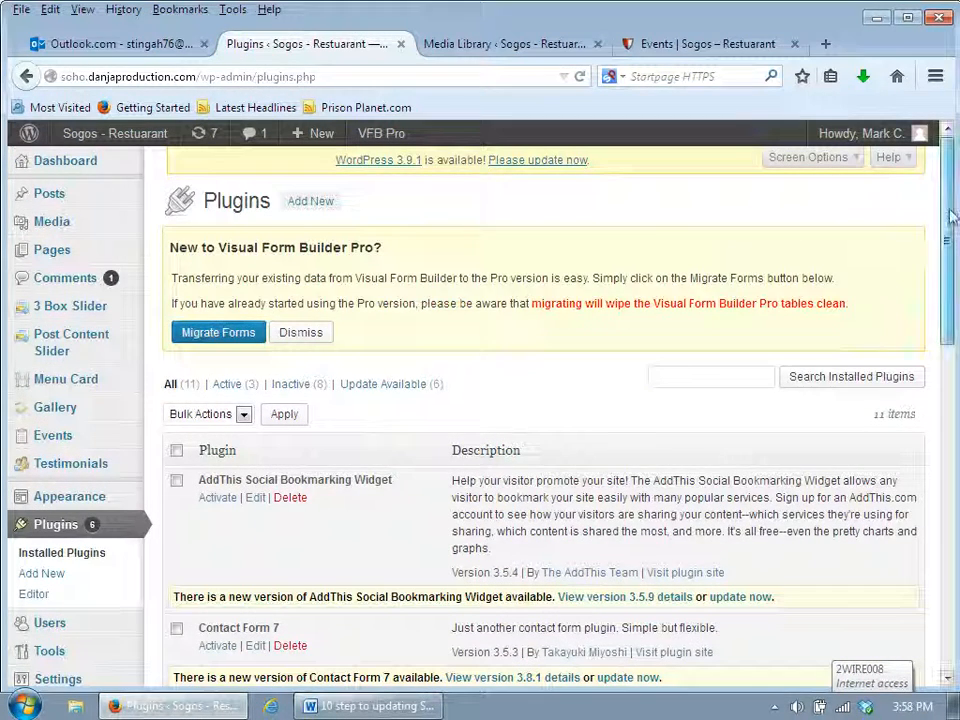
scroll(443, 286, down, 5)
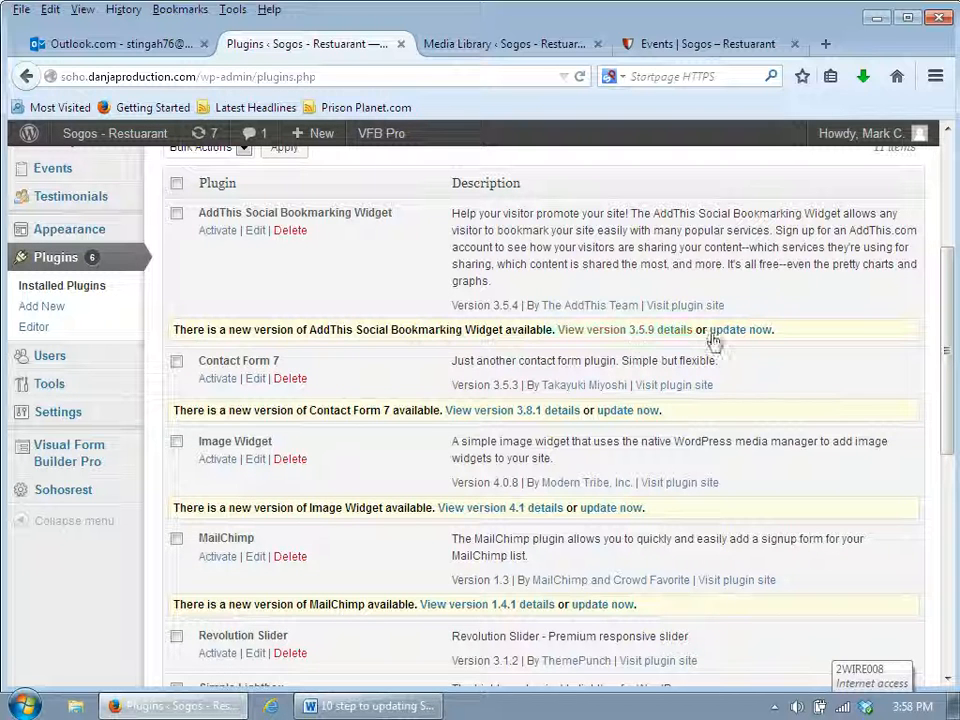
drag(953, 311, 956, 401)
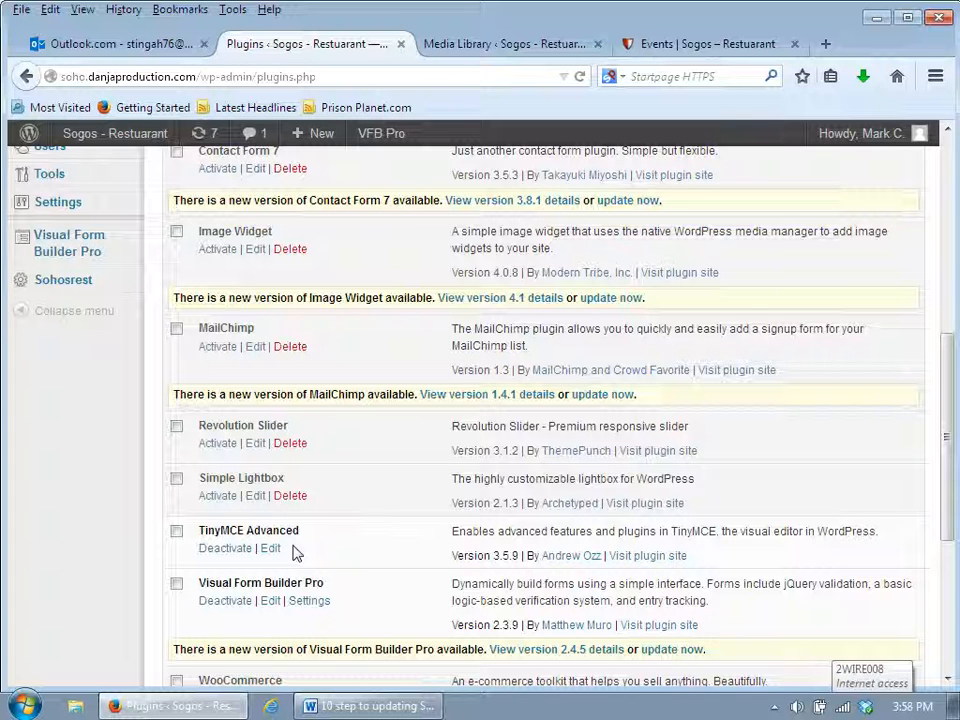
click(405, 706)
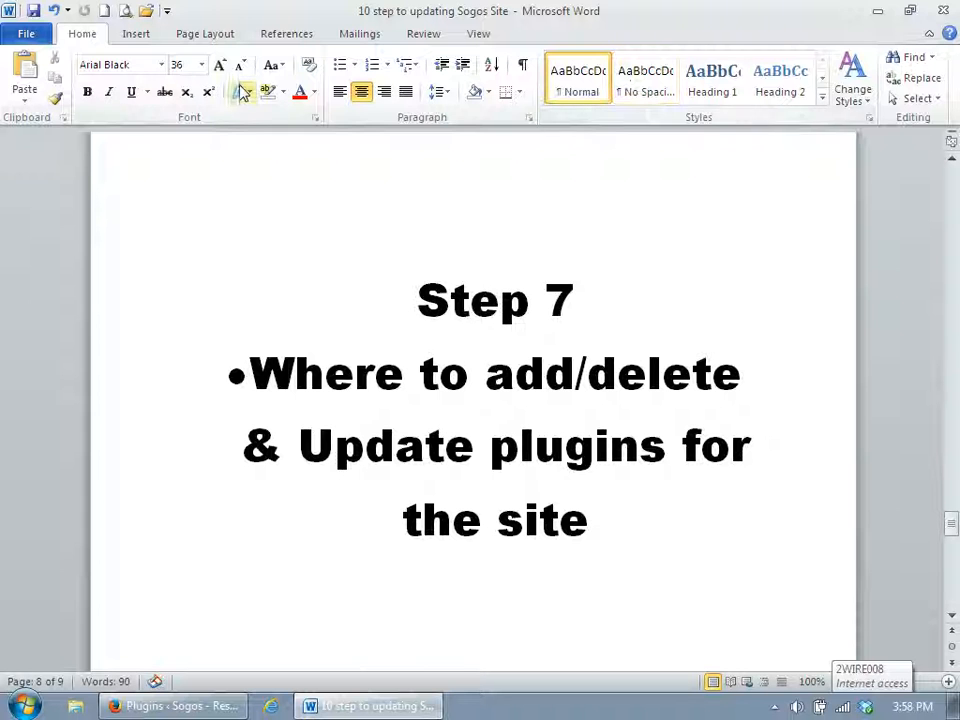
click(165, 708)
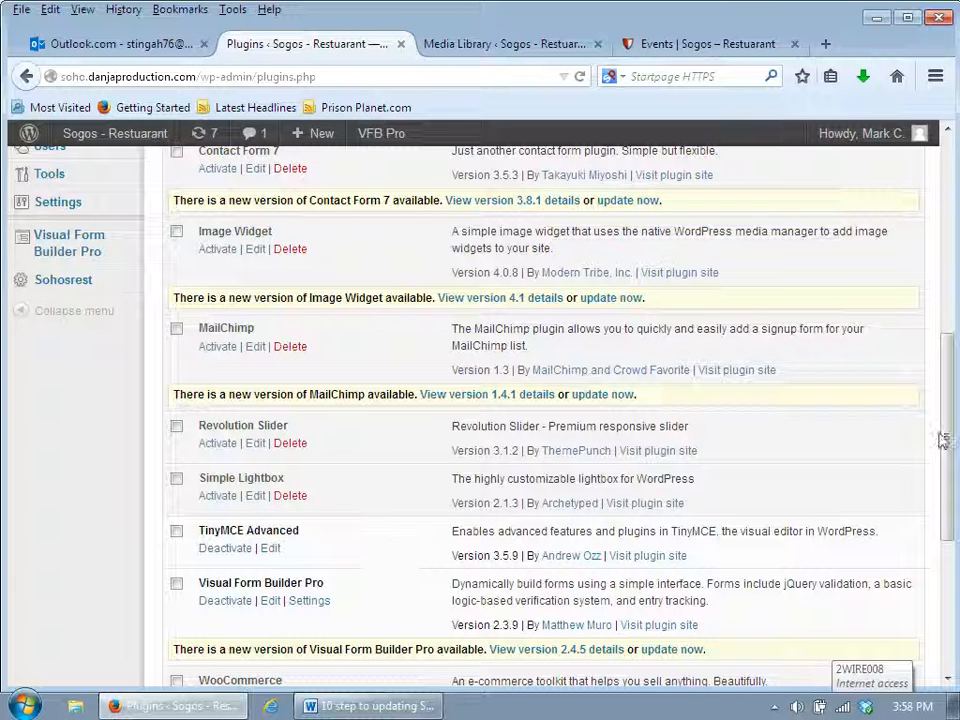
Start adding a new plugin and search the plugin directory for "facebook like button".
drag(955, 408, 958, 160)
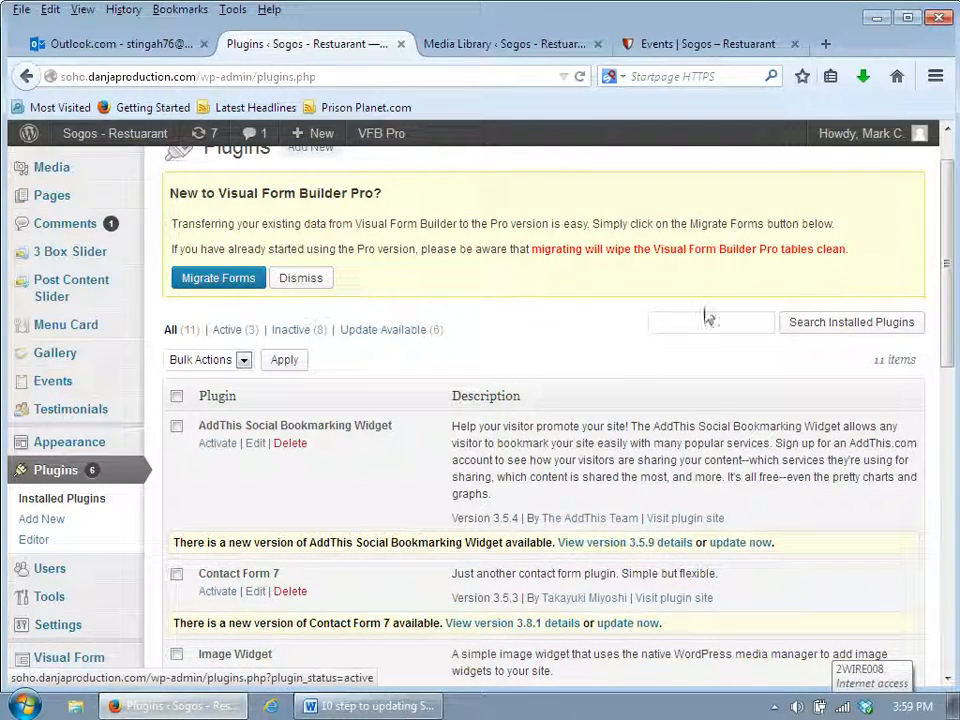
click(311, 148)
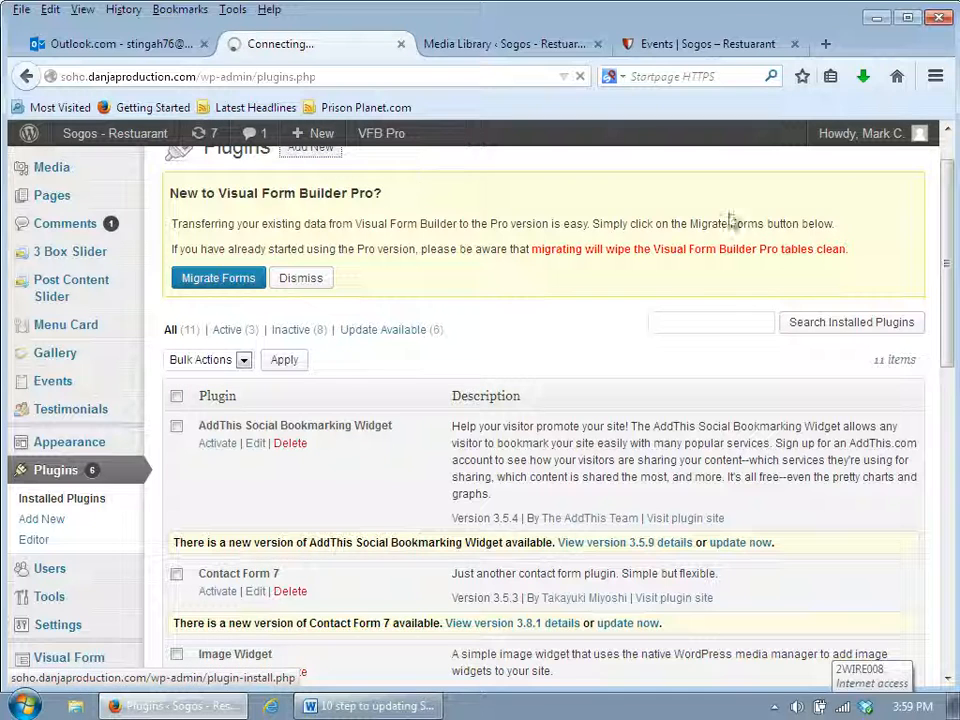
scroll(948, 230, up, 1)
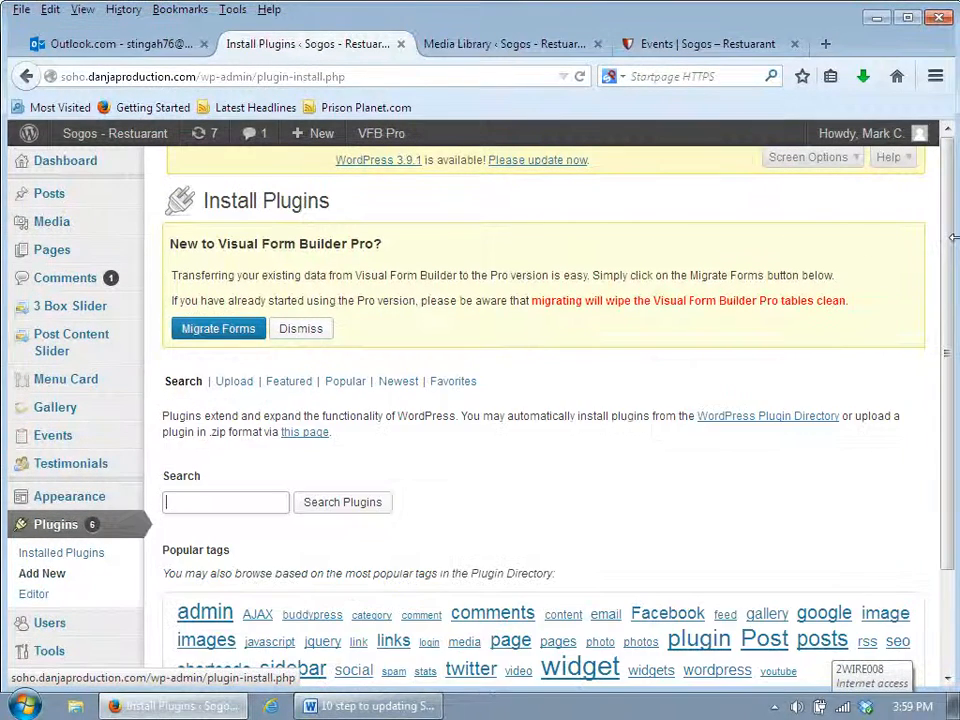
click(206, 505)
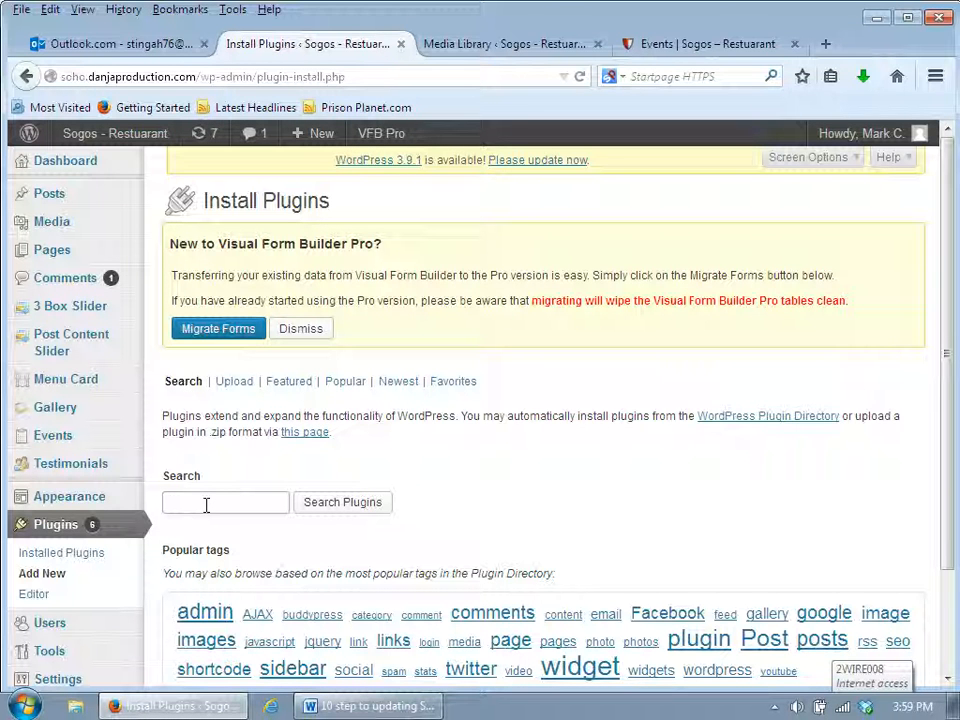
text(facebook like button)
click(345, 506)
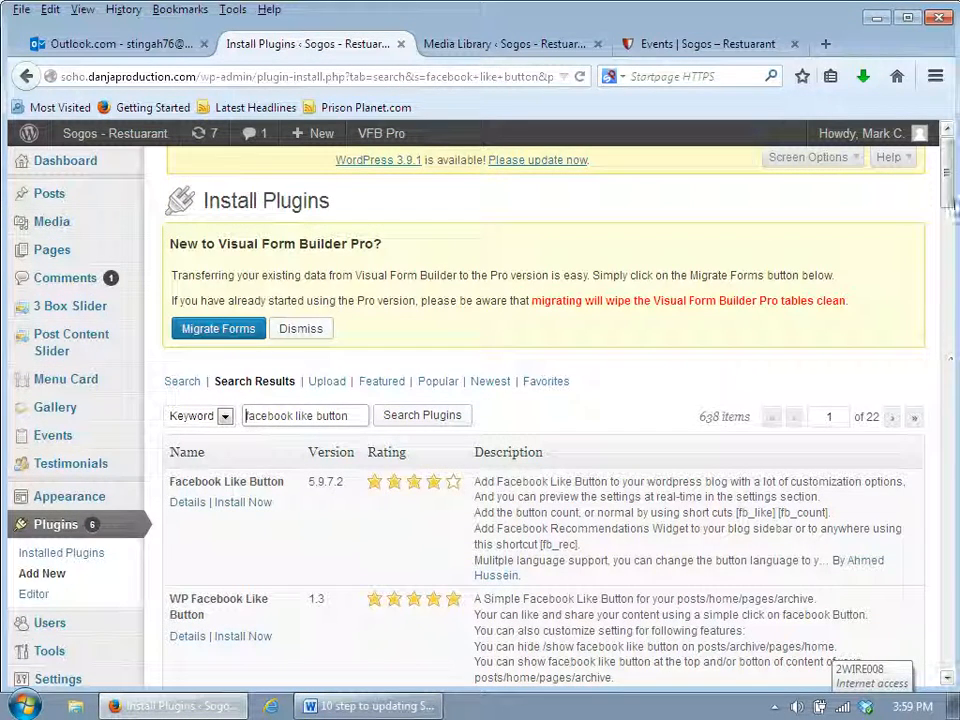
Look through the first search results, examining the plugins' ratings and descriptions.
scroll(945, 180, down, 4)
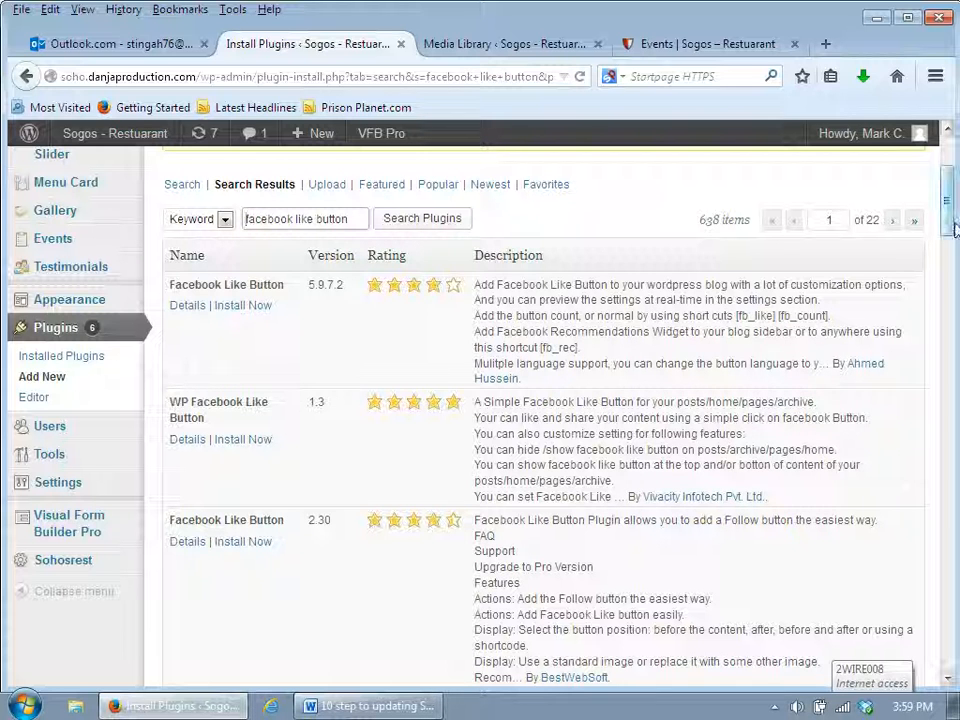
drag(952, 222, 952, 230)
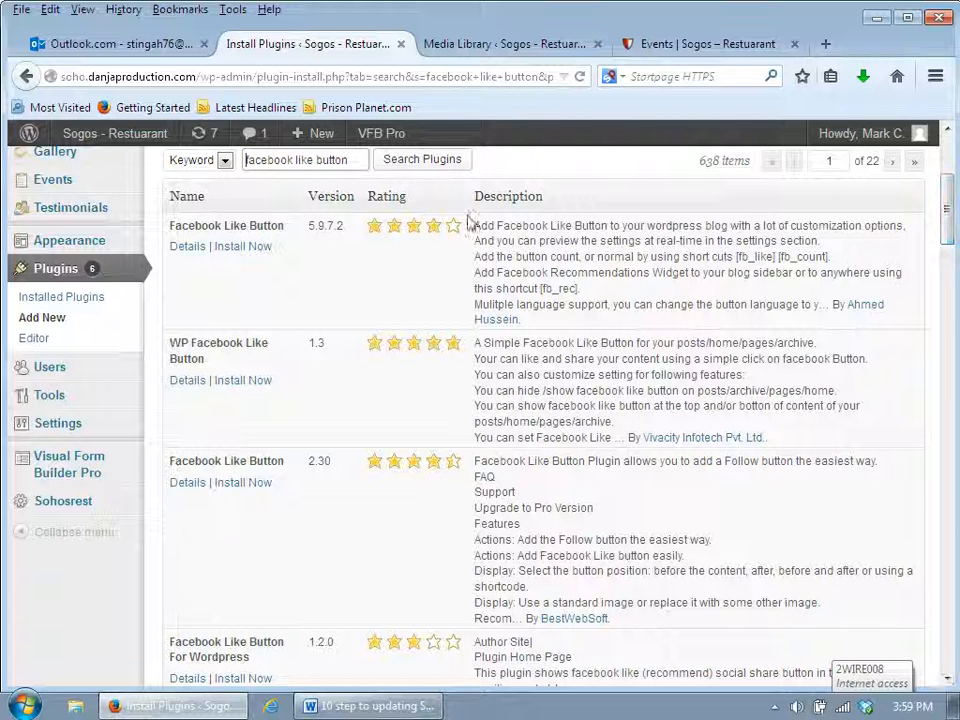
drag(950, 241, 952, 204)
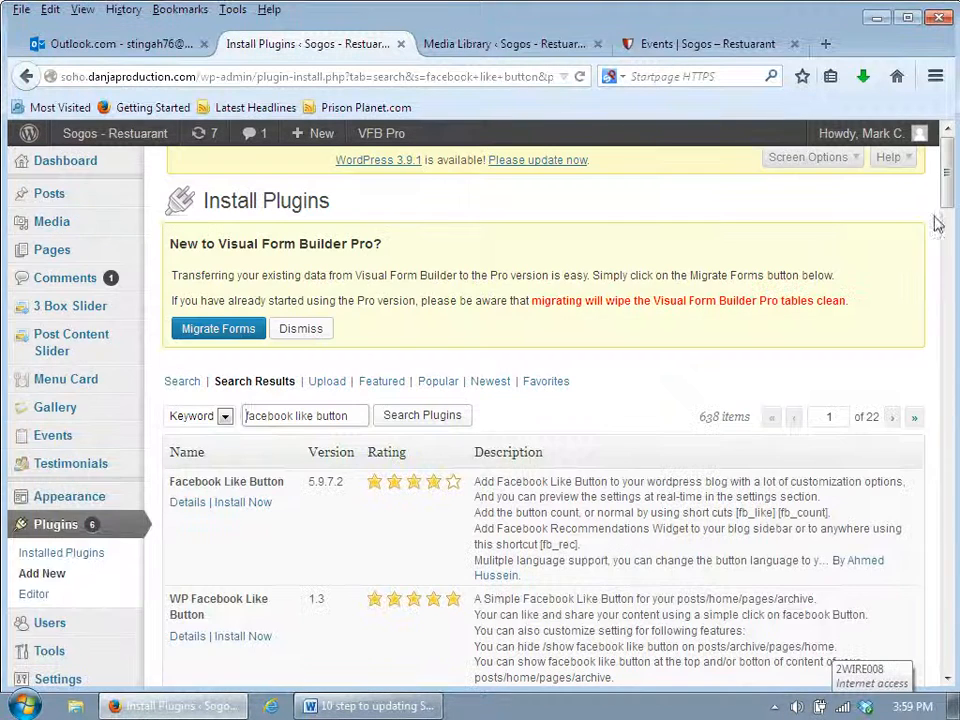
Look over the live Events page from header to footer, and return to the plugin search results.
click(688, 46)
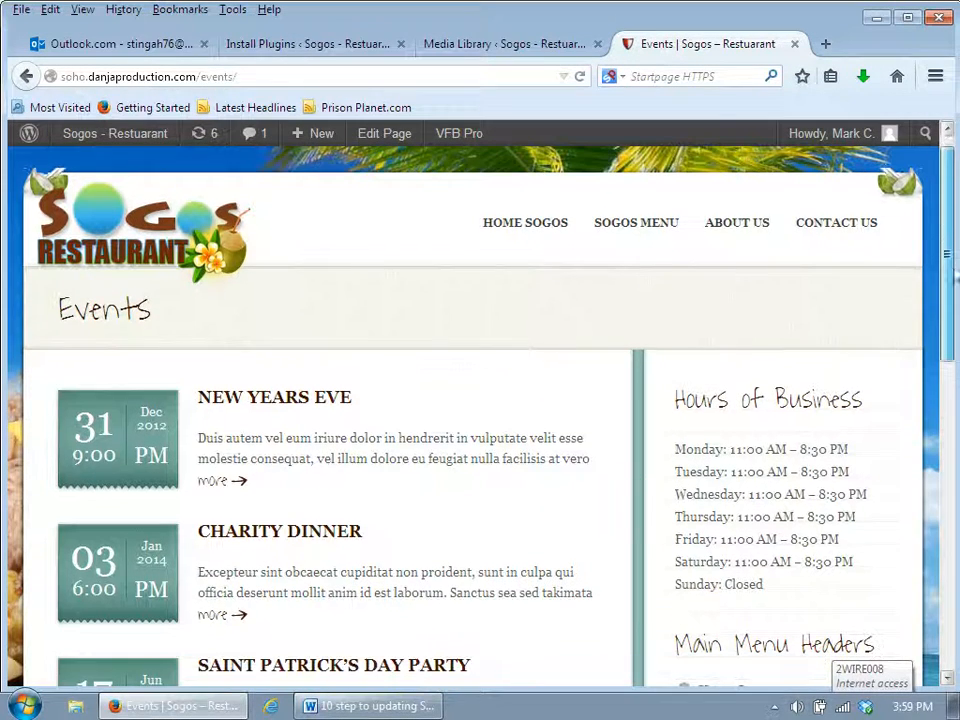
drag(949, 330, 955, 546)
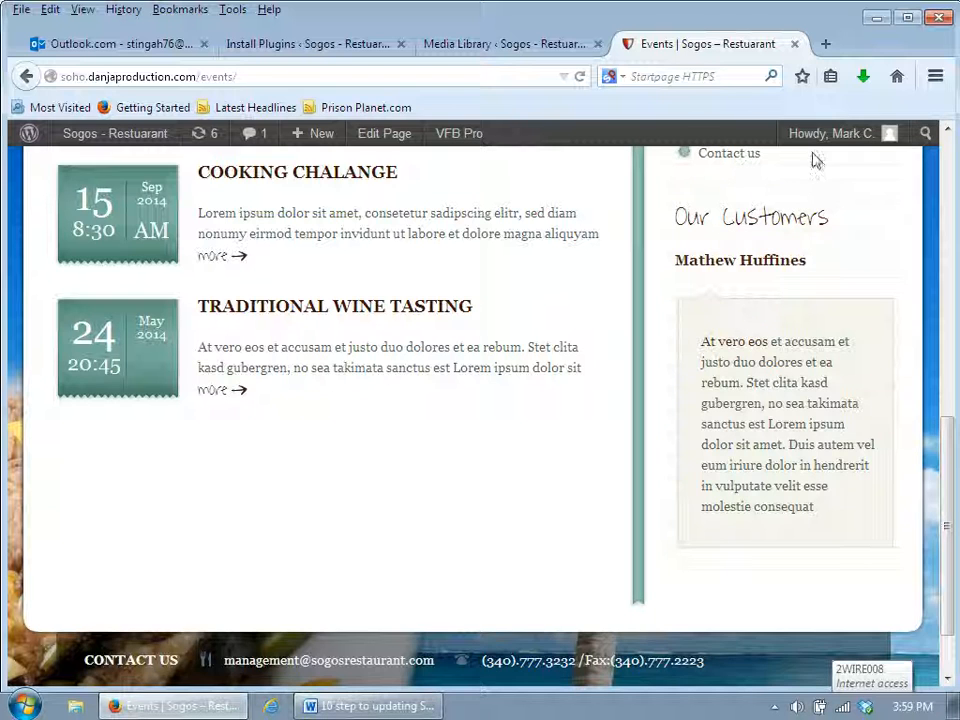
drag(950, 458, 950, 210)
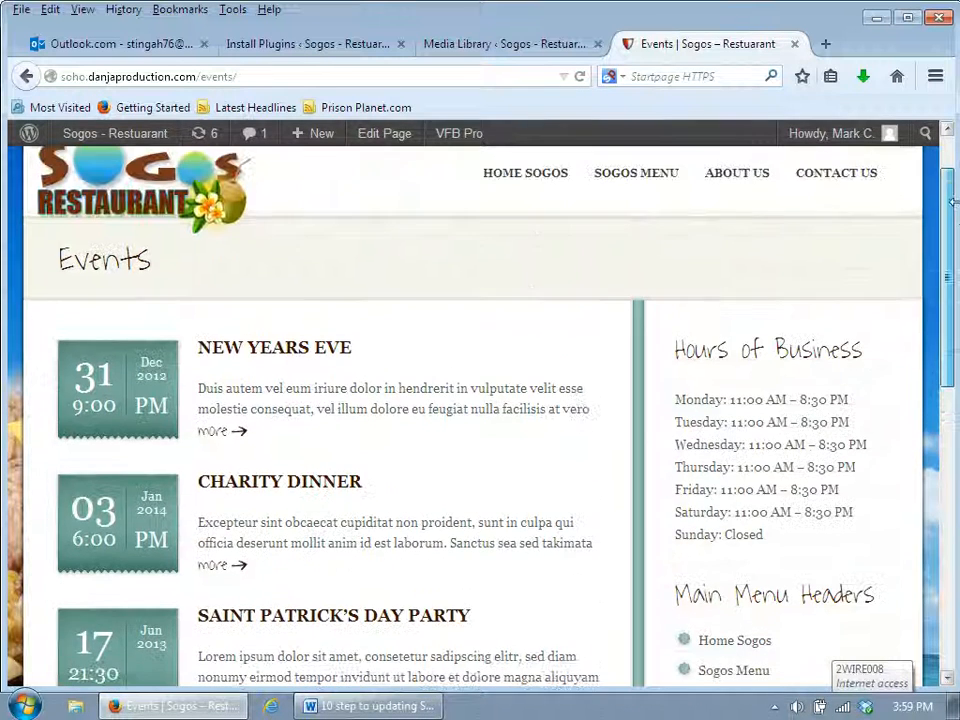
click(305, 45)
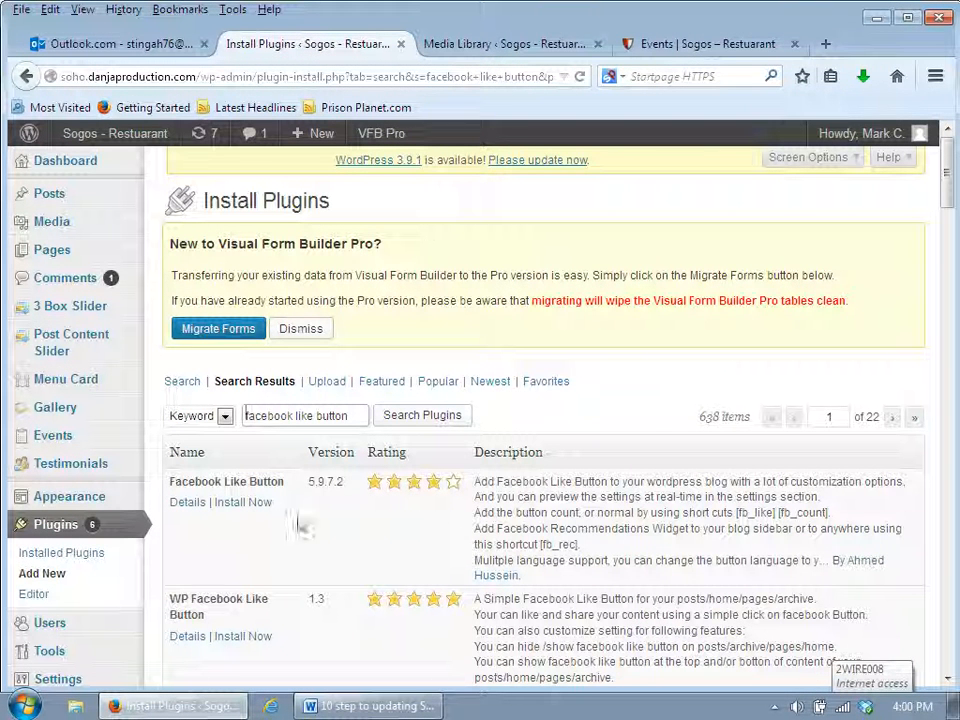
Go back to the installed plugins list and review the update and delete options of its entries.
click(82, 552)
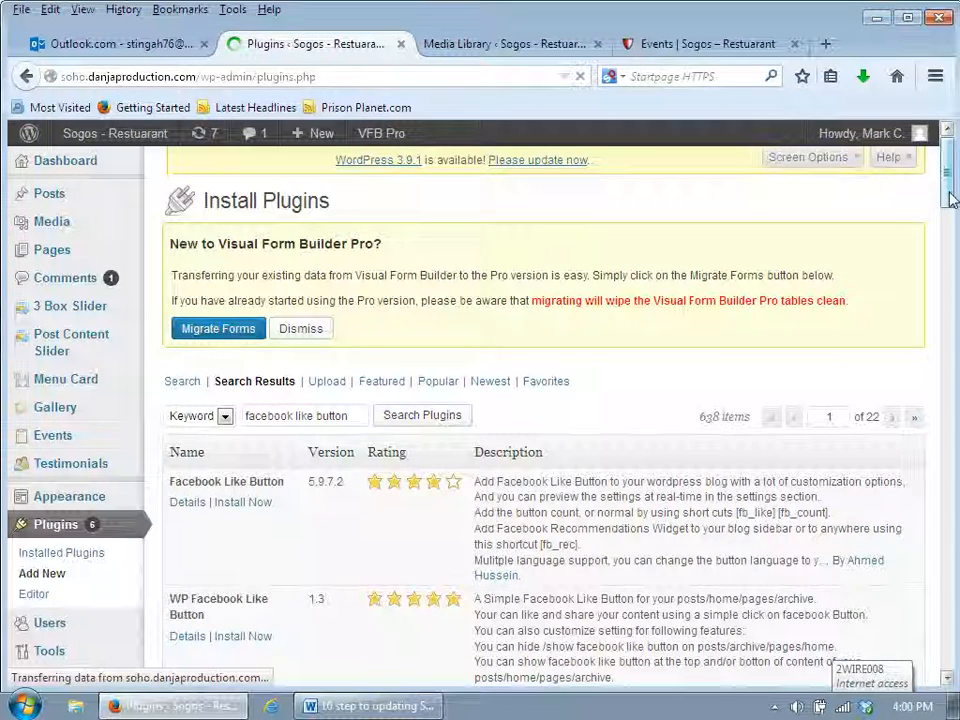
scroll(268, 440, down, 4)
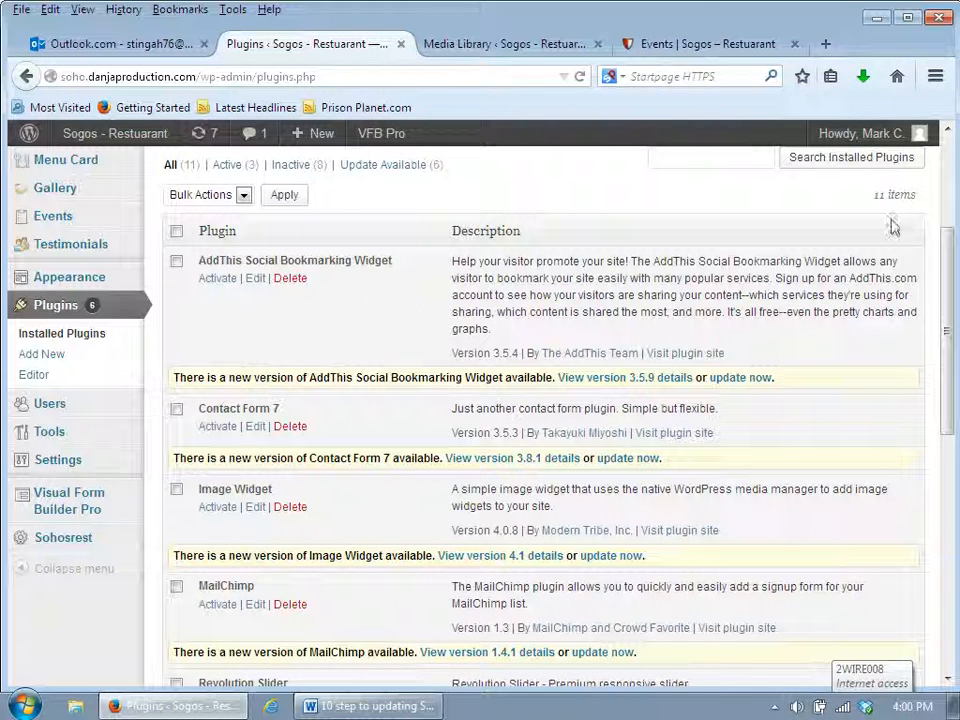
drag(949, 253, 948, 152)
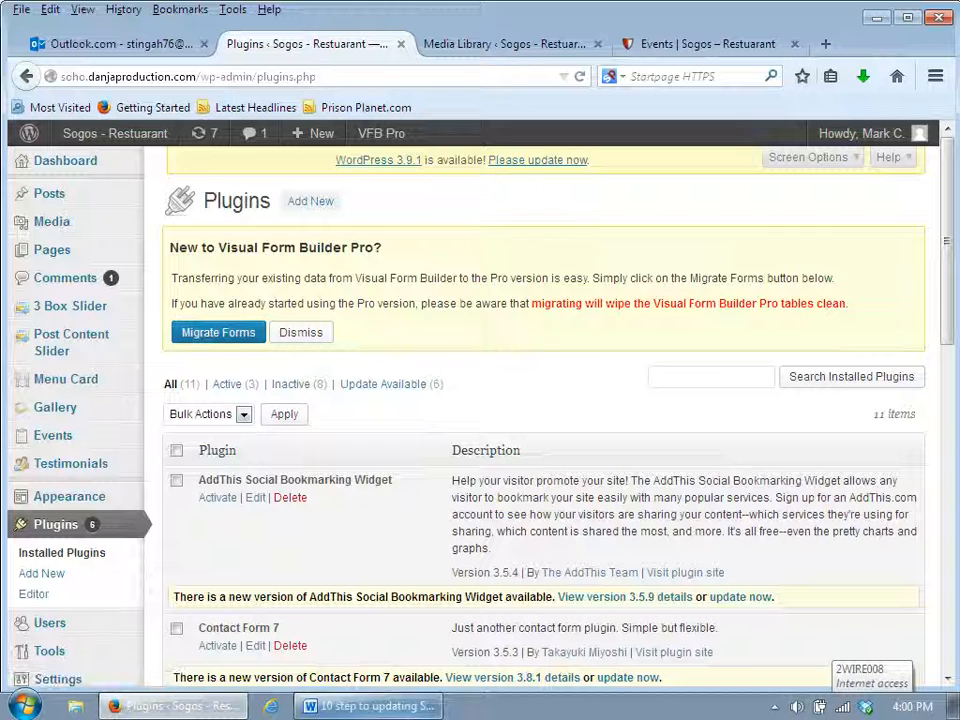
Switch to the Word outline and advance to the Step 8 page about updating the home page slides.
click(375, 707)
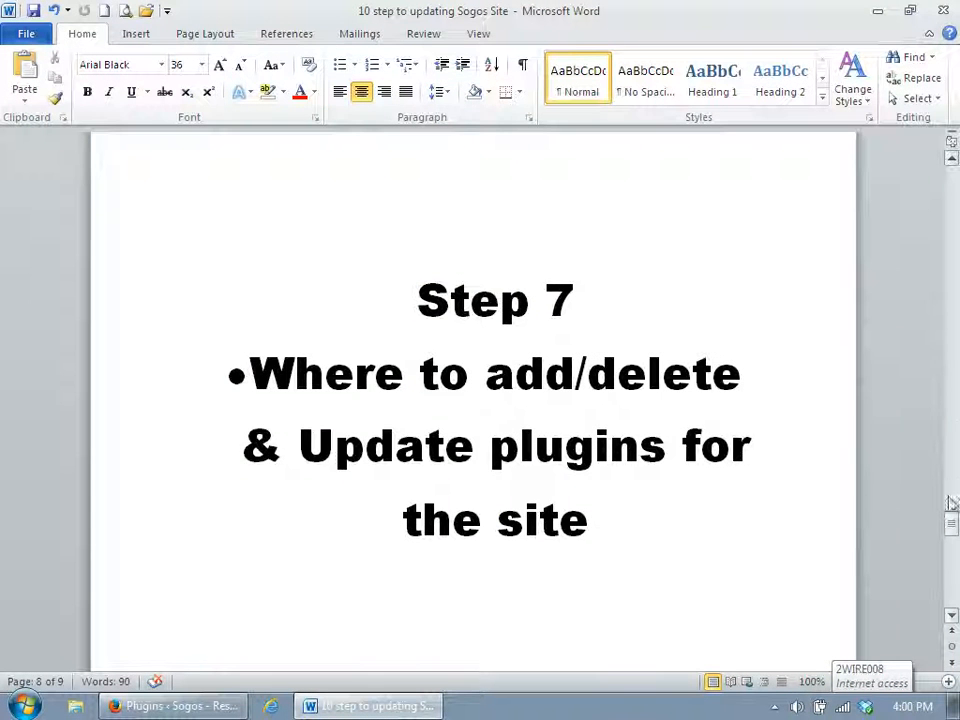
drag(953, 530, 953, 580)
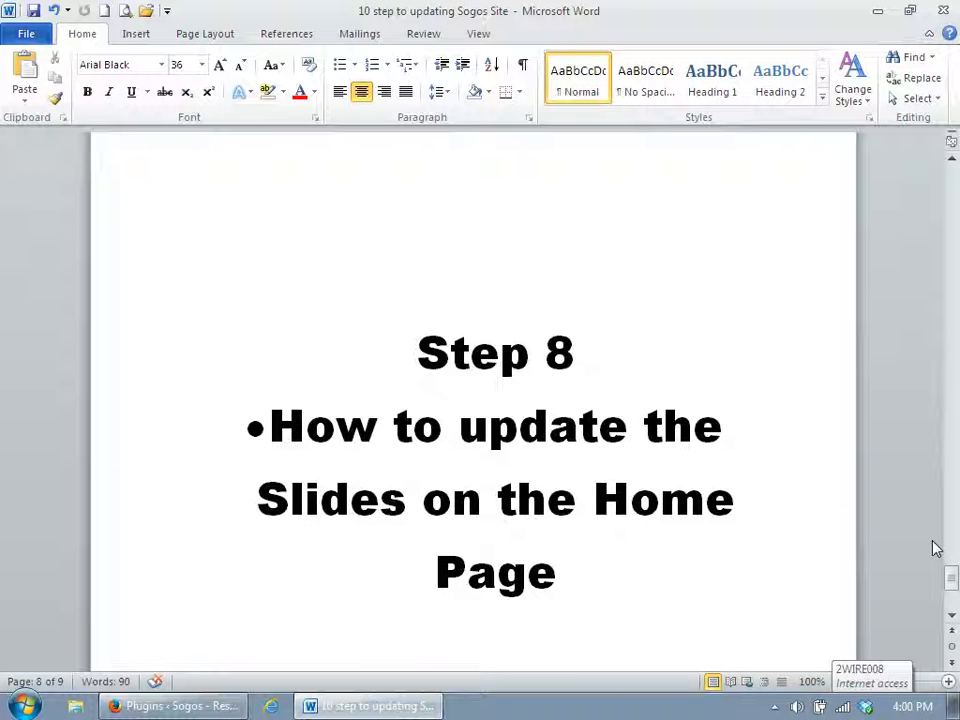
Switch to the browser, open the live site's Home Sogos page, and look it over from the slide boxes to the footer.
click(208, 705)
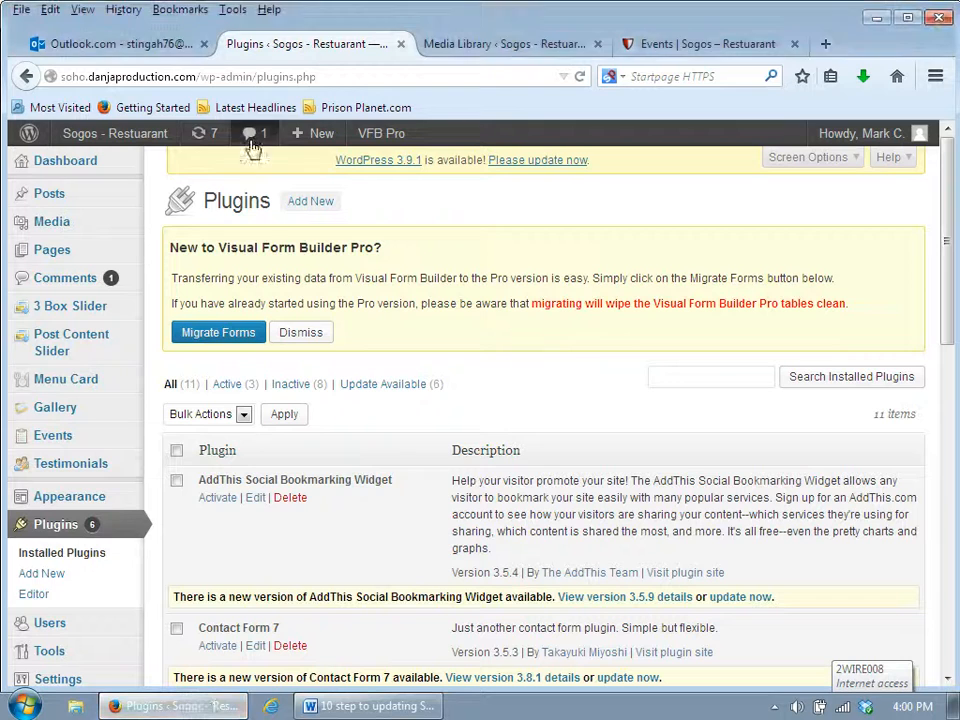
click(545, 47)
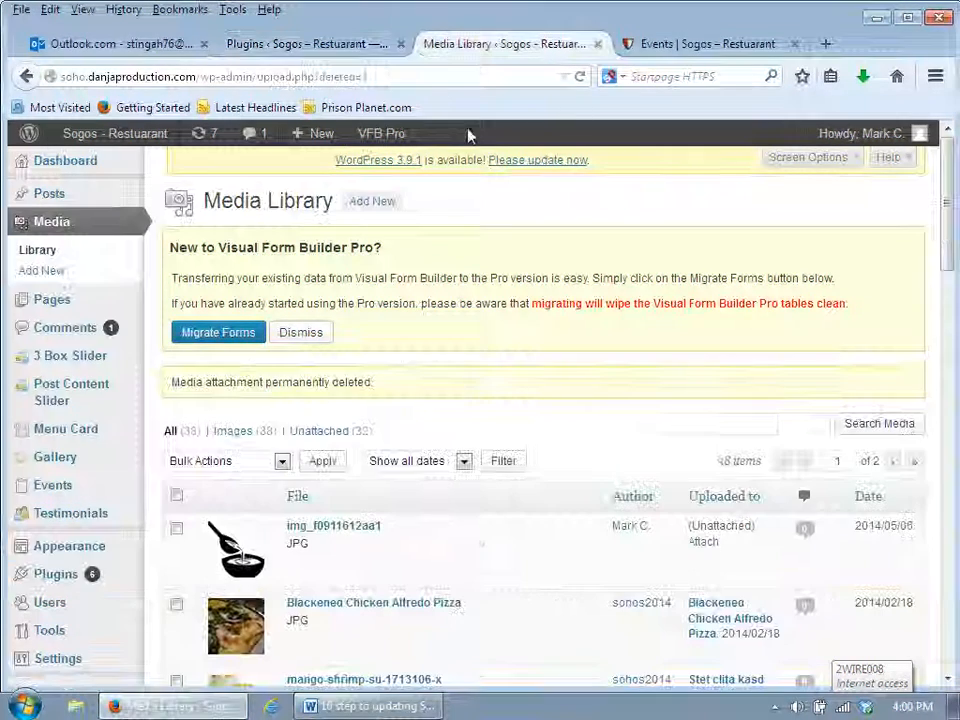
click(690, 44)
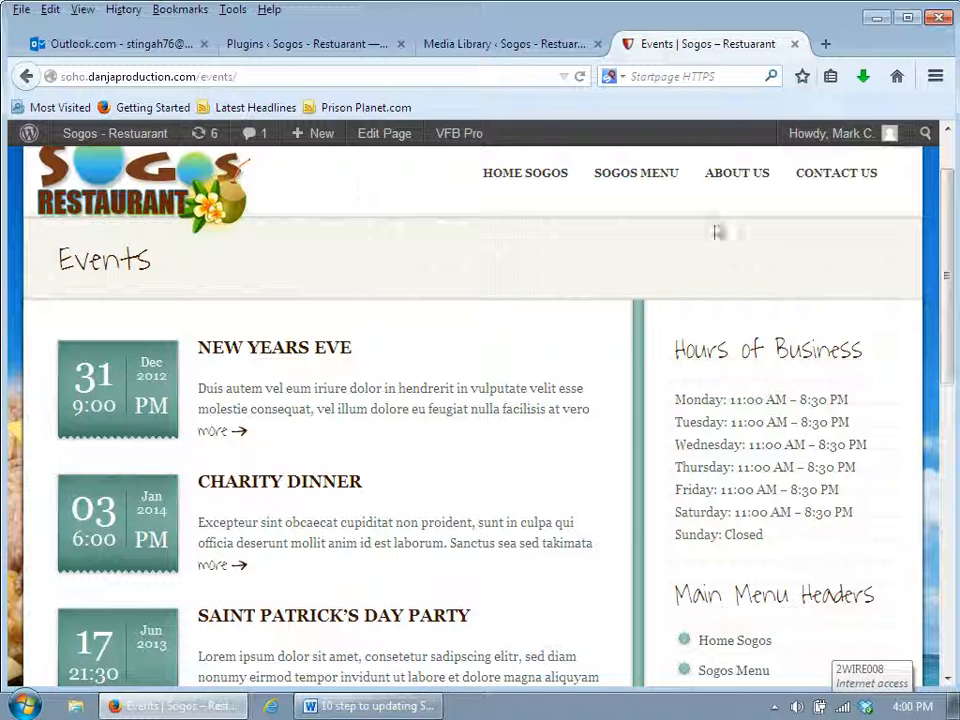
click(541, 186)
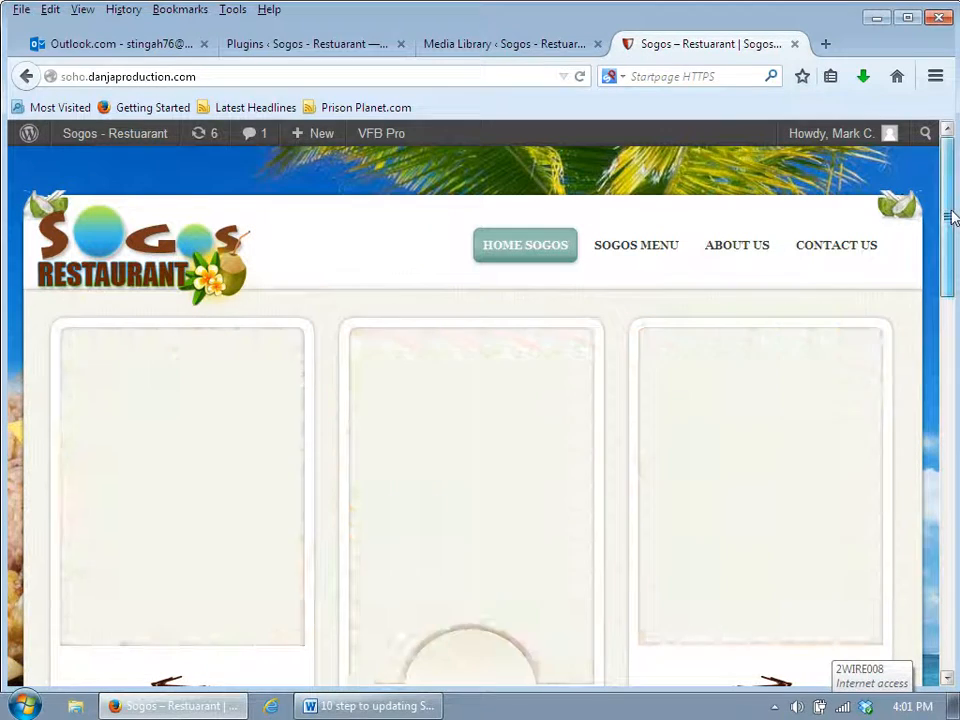
scroll(952, 218, down, 10)
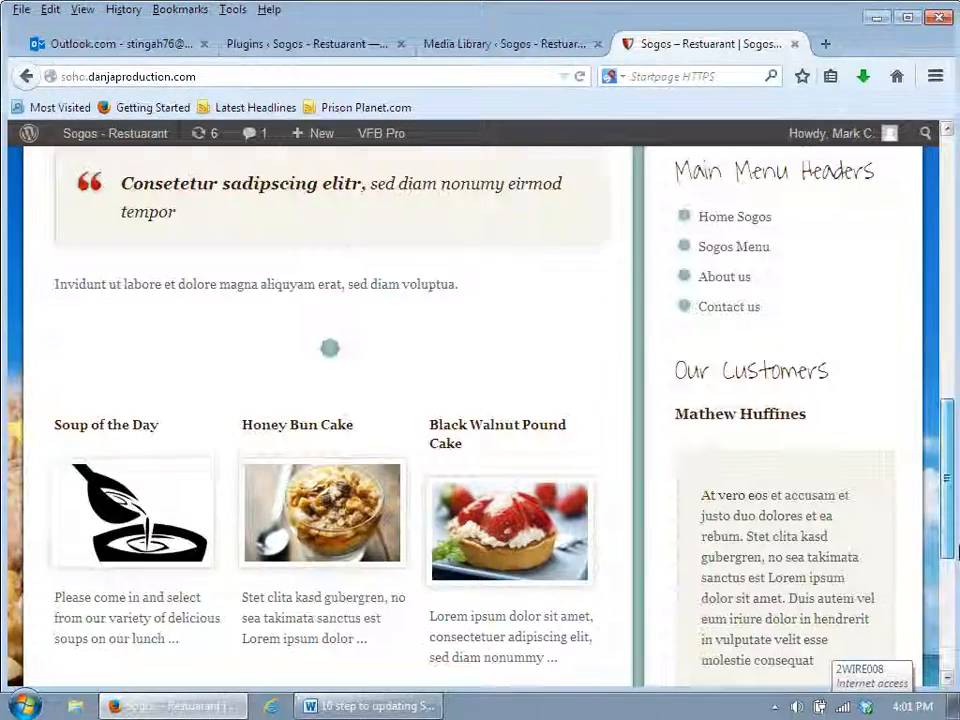
scroll(957, 548, down, 3)
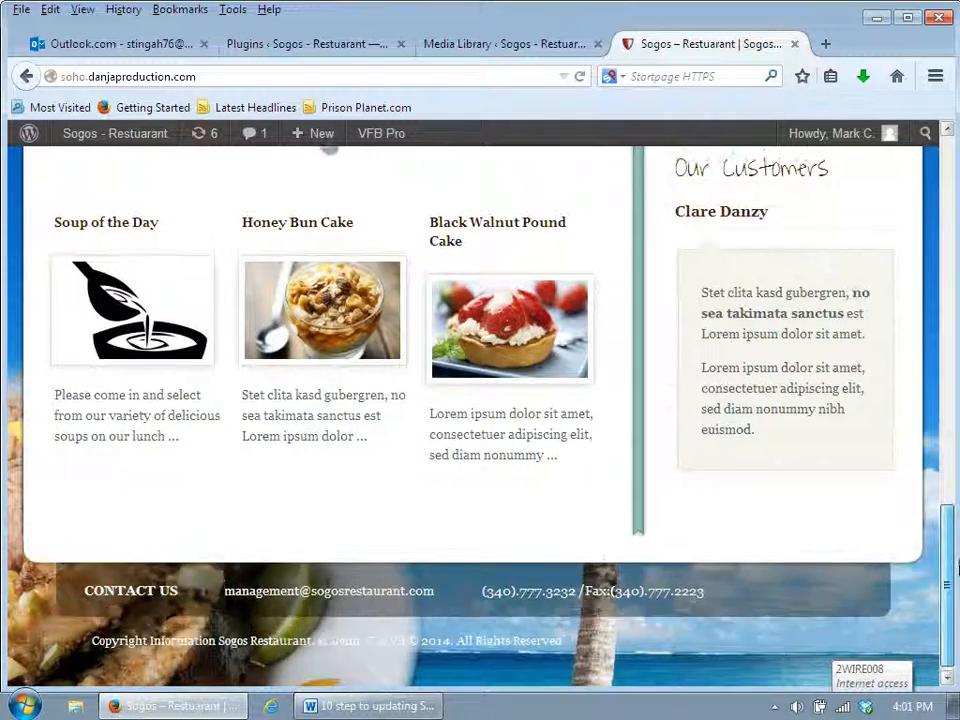
scroll(954, 336, up, 12)
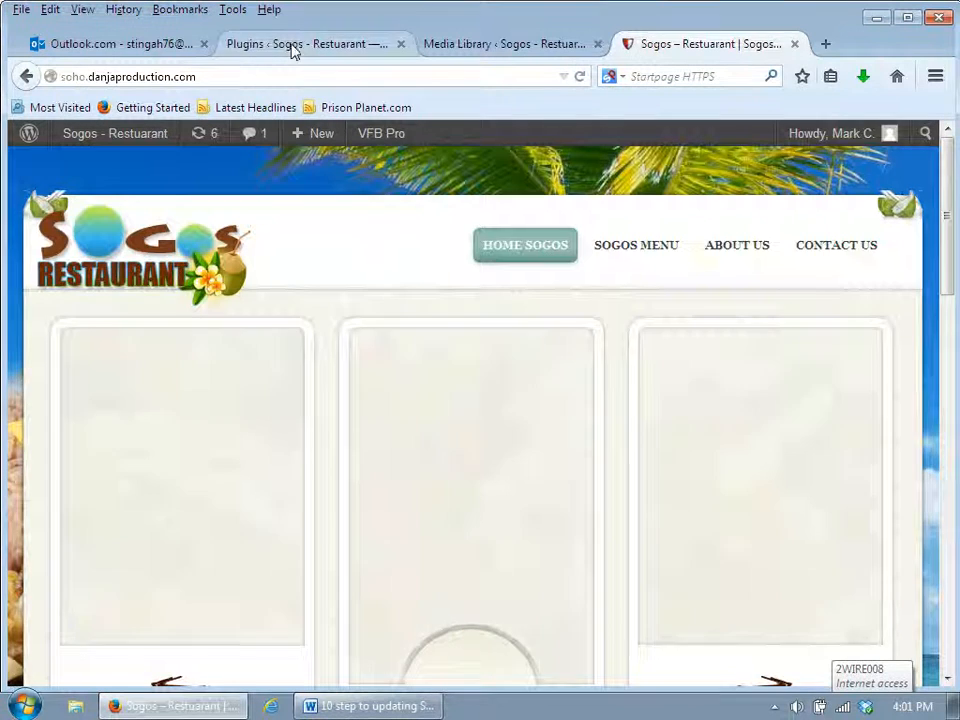
In the WordPress admin, list all 3 Box Slider items and open "At vero eos et accusam et justo duo dolores et ea rebum." for editing.
click(294, 44)
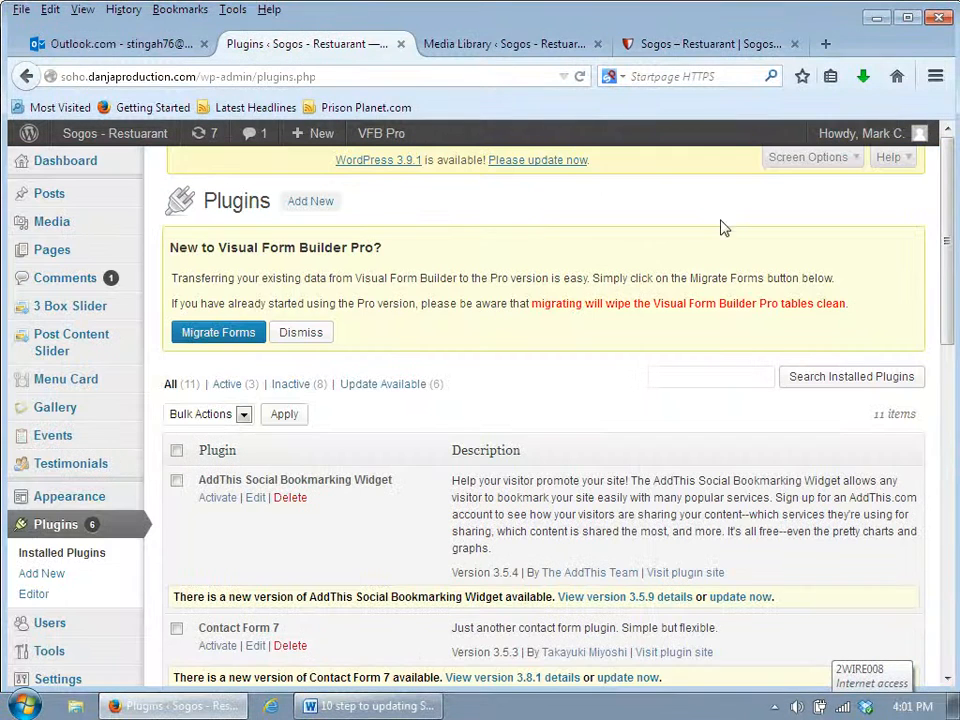
mouse_move(100, 310)
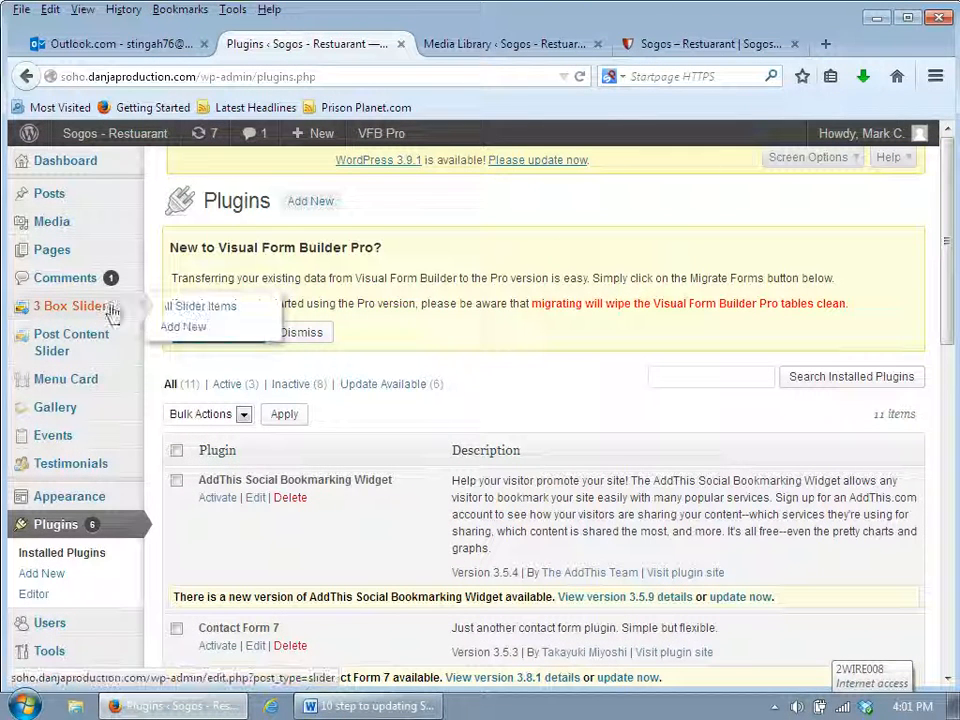
click(185, 311)
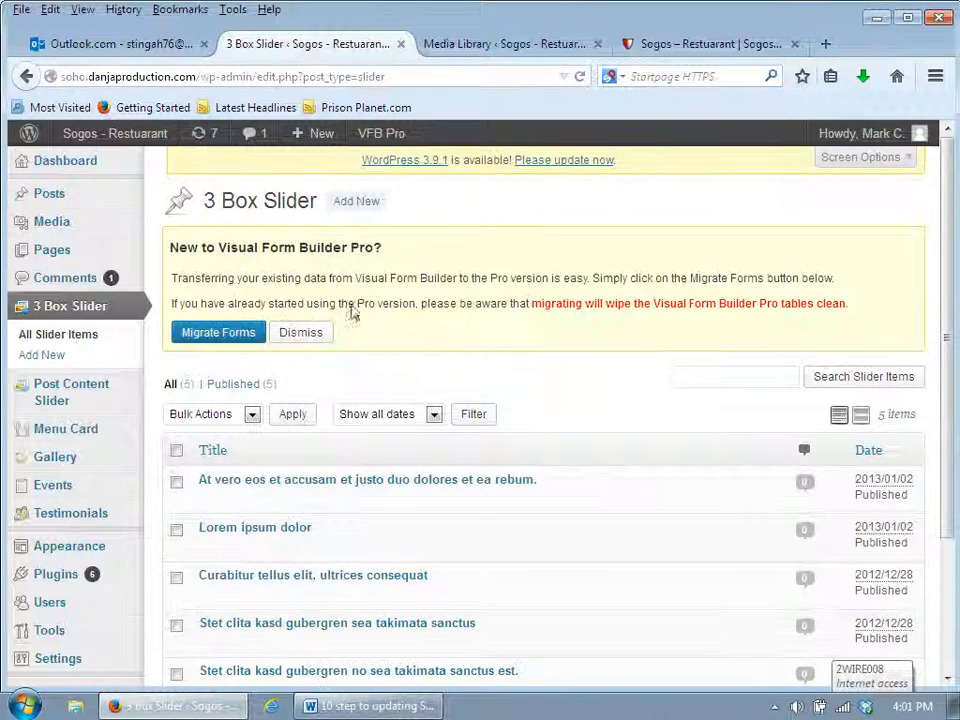
drag(947, 189, 957, 280)
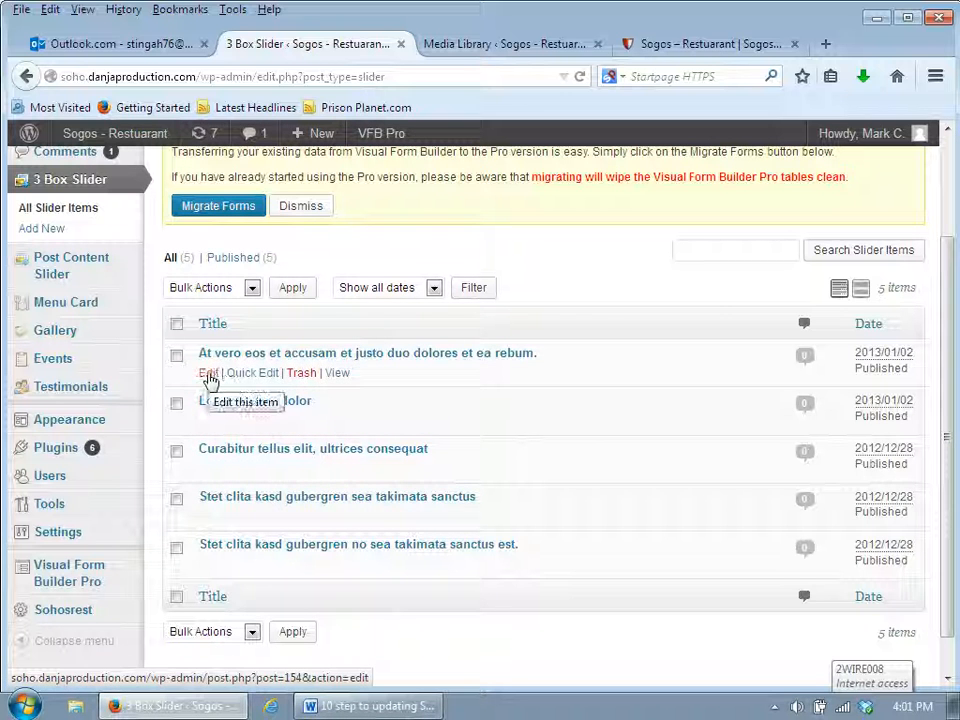
click(208, 375)
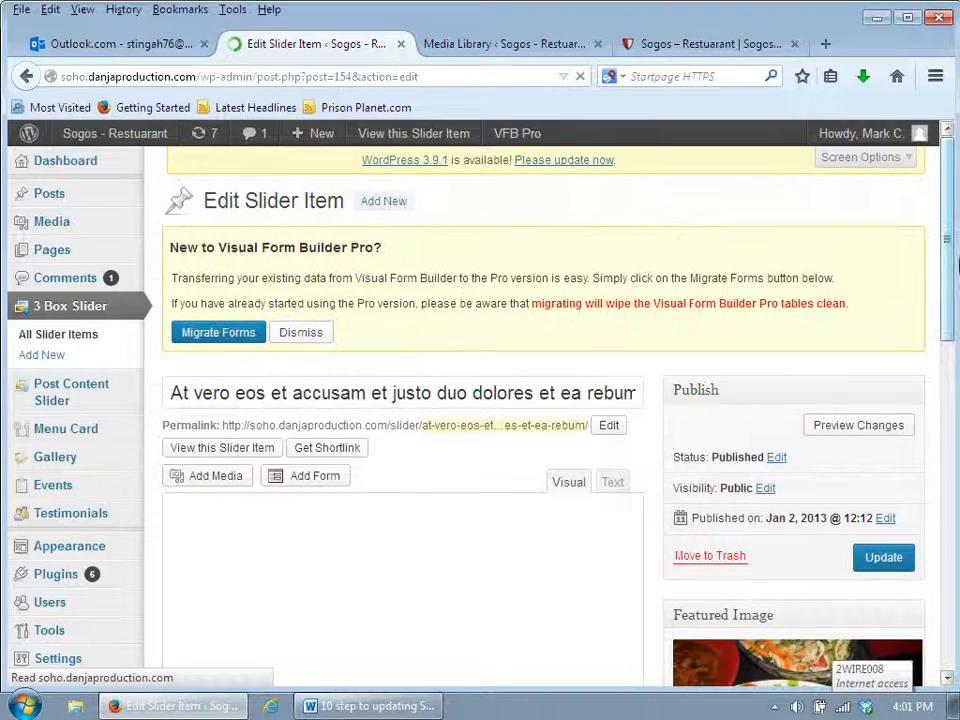
Examine the slider item's featured image and compare it with the slides on the live home page.
scroll(958, 265, down, 1)
scroll(958, 265, down, 4)
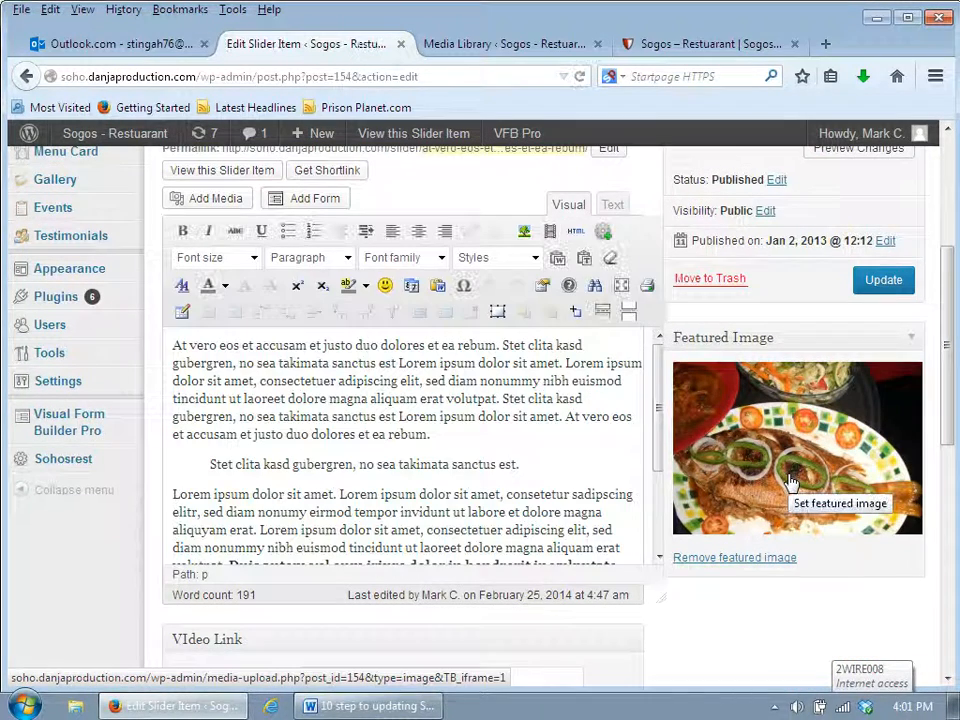
click(785, 490)
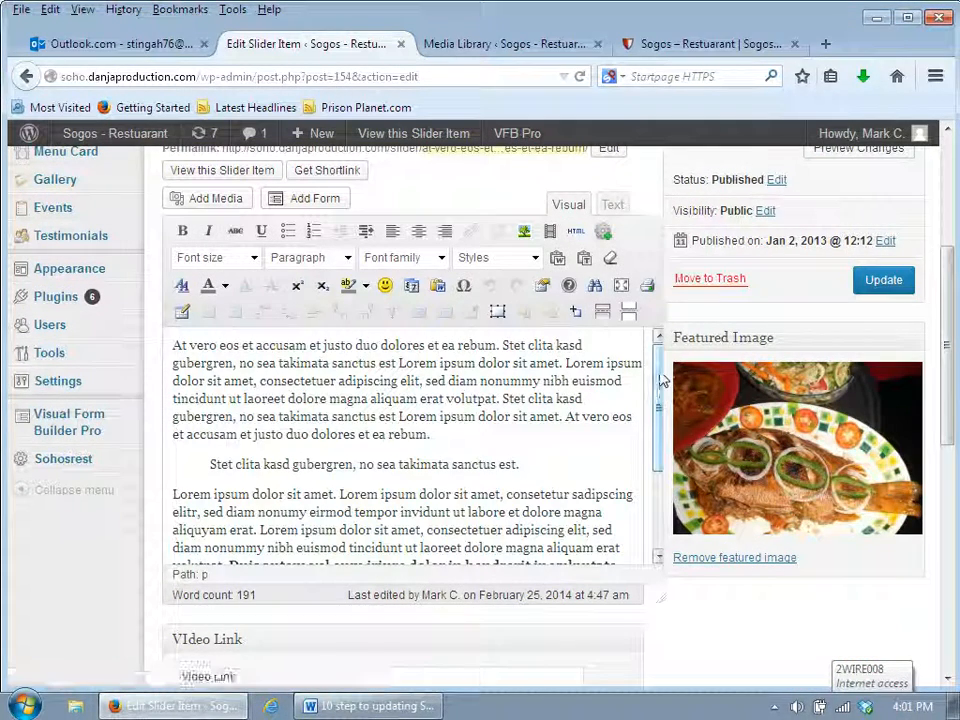
click(687, 47)
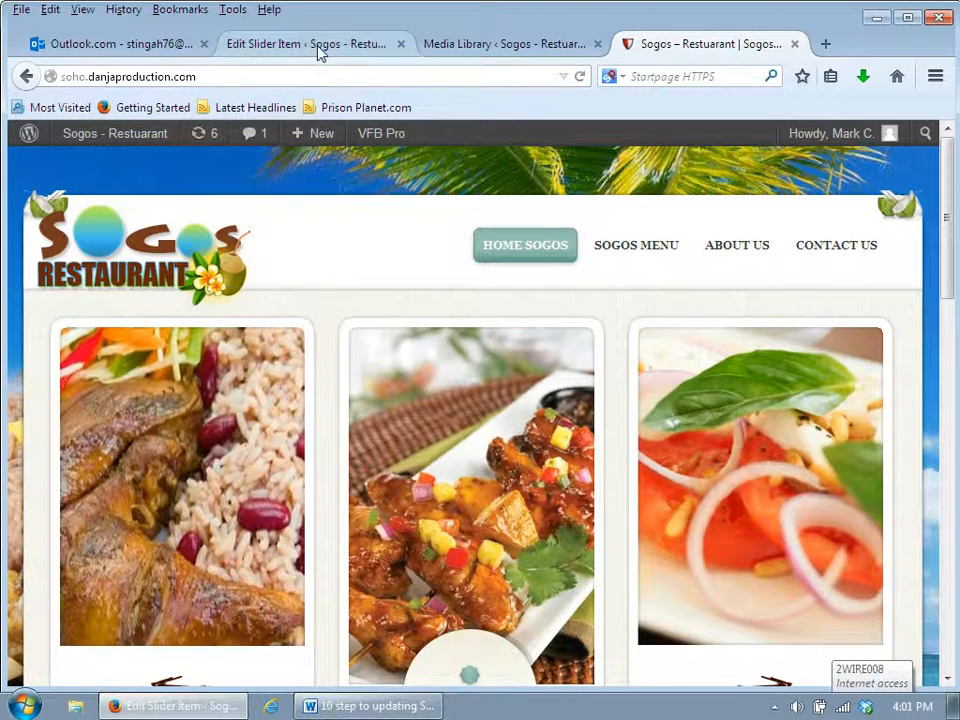
click(240, 40)
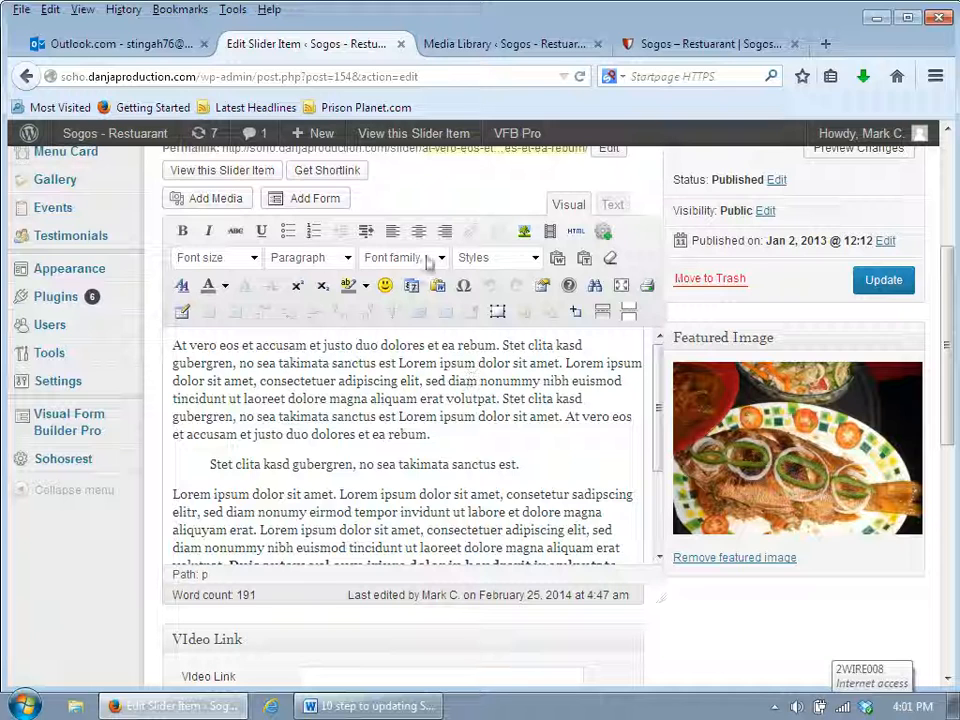
Review the slider item's title, full body text and featured image in the editor.
scroll(948, 283, up, 2)
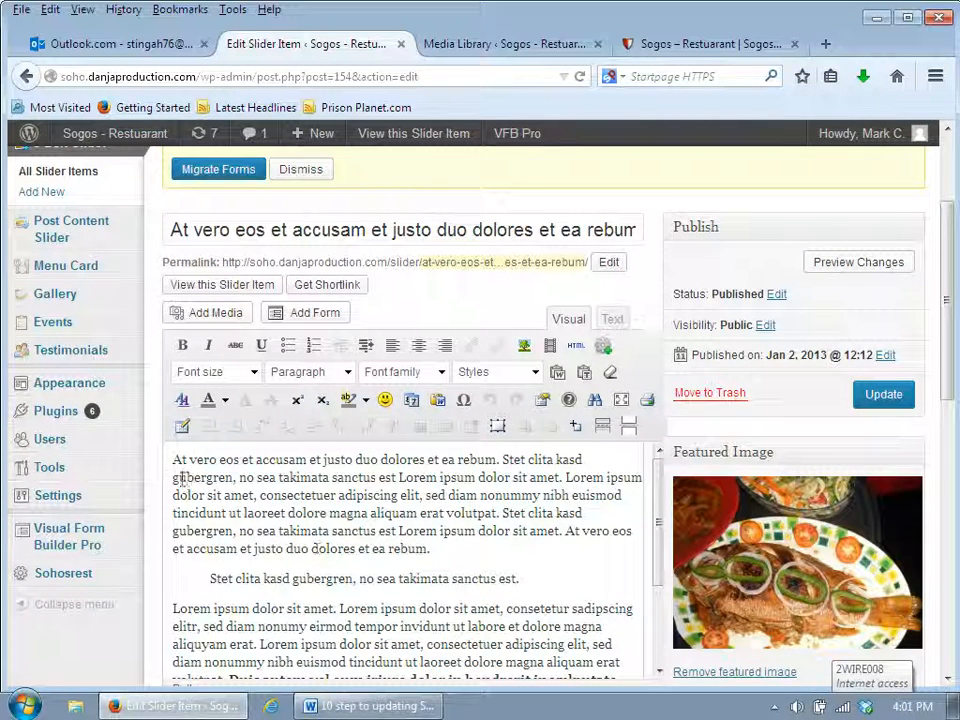
drag(175, 458, 578, 627)
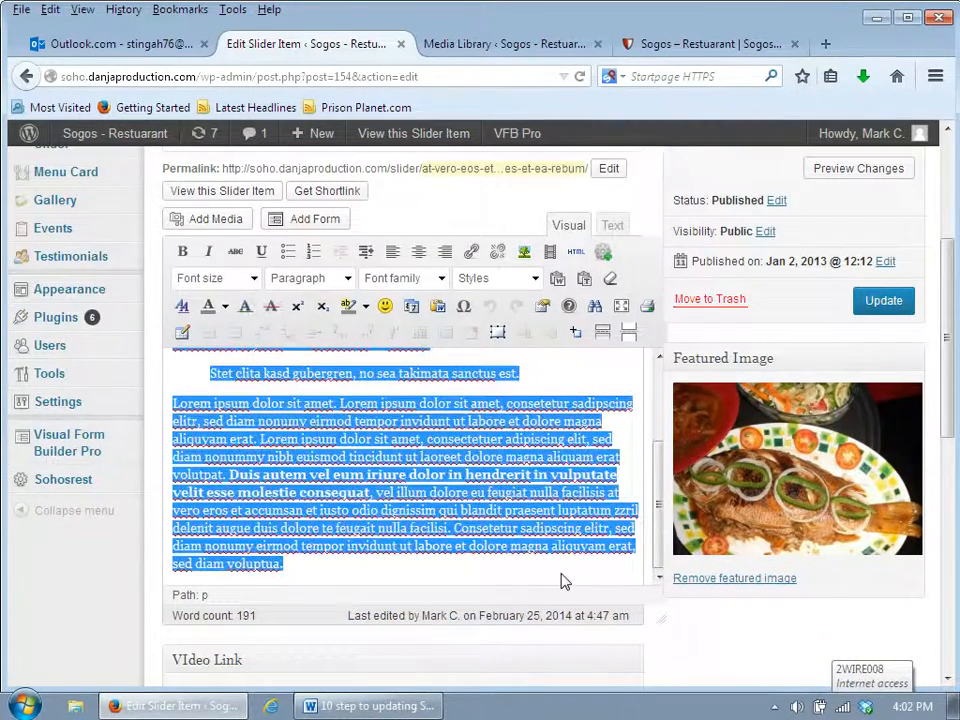
click(561, 578)
drag(662, 480, 664, 386)
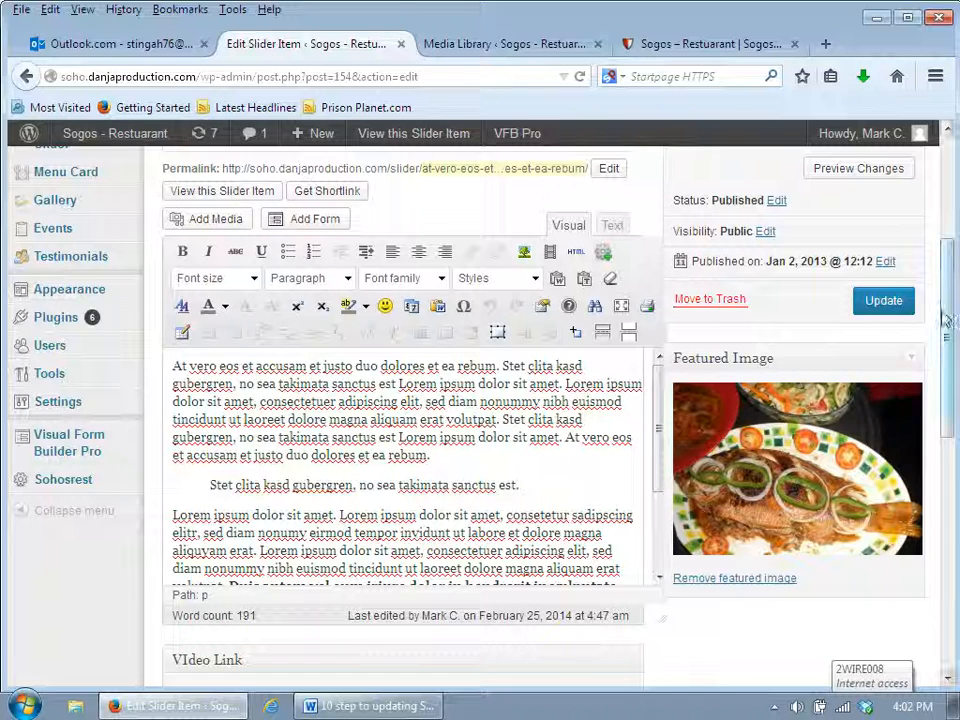
drag(945, 306, 944, 90)
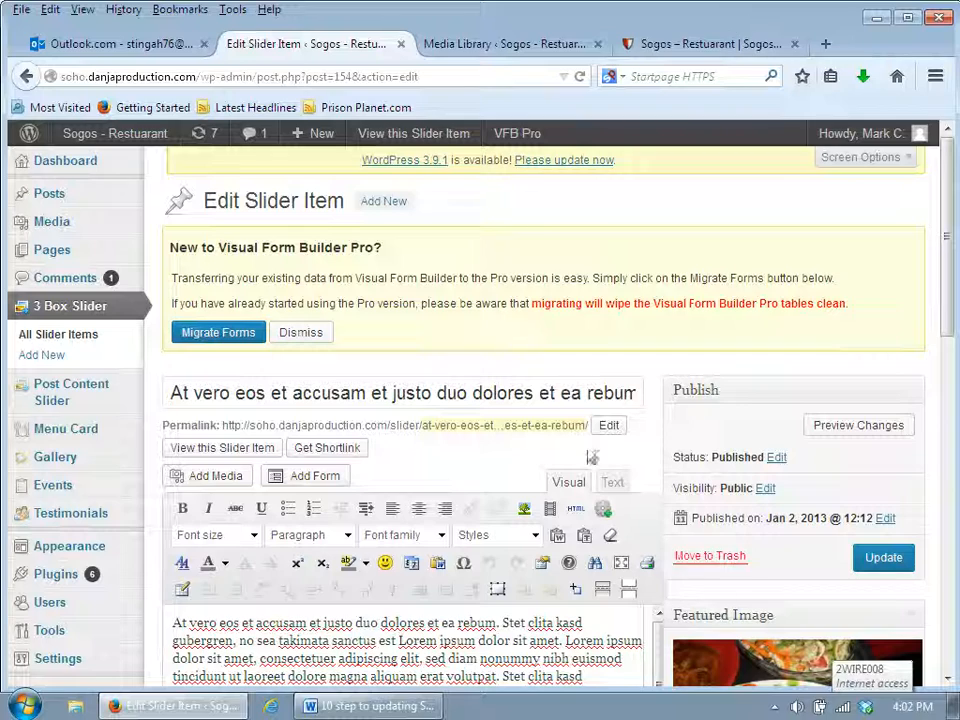
drag(948, 329, 930, 458)
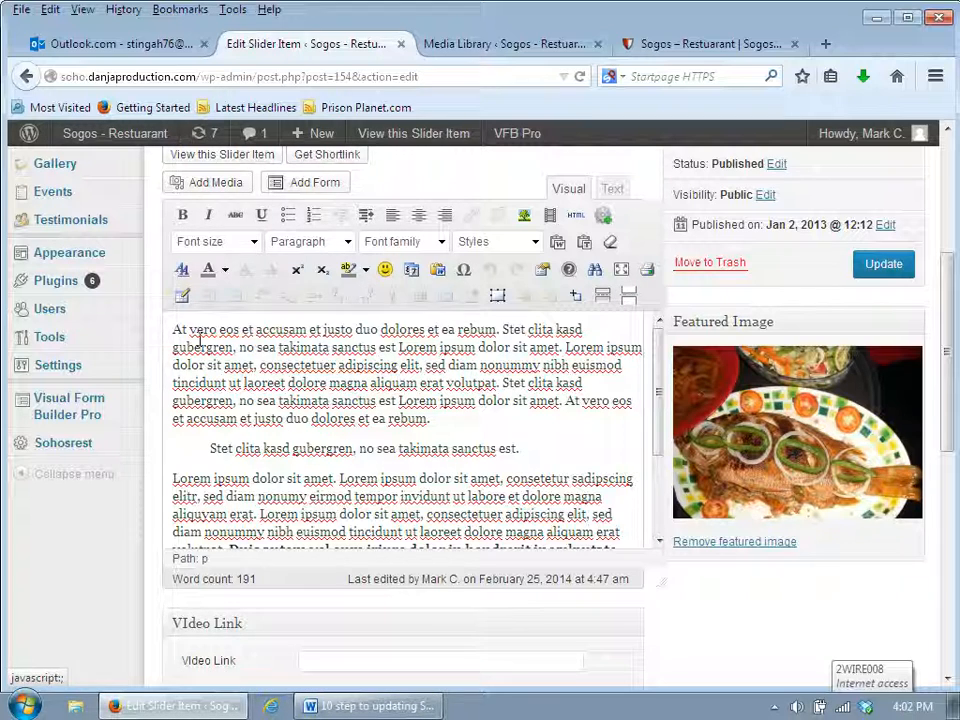
scroll(943, 285, up, 4)
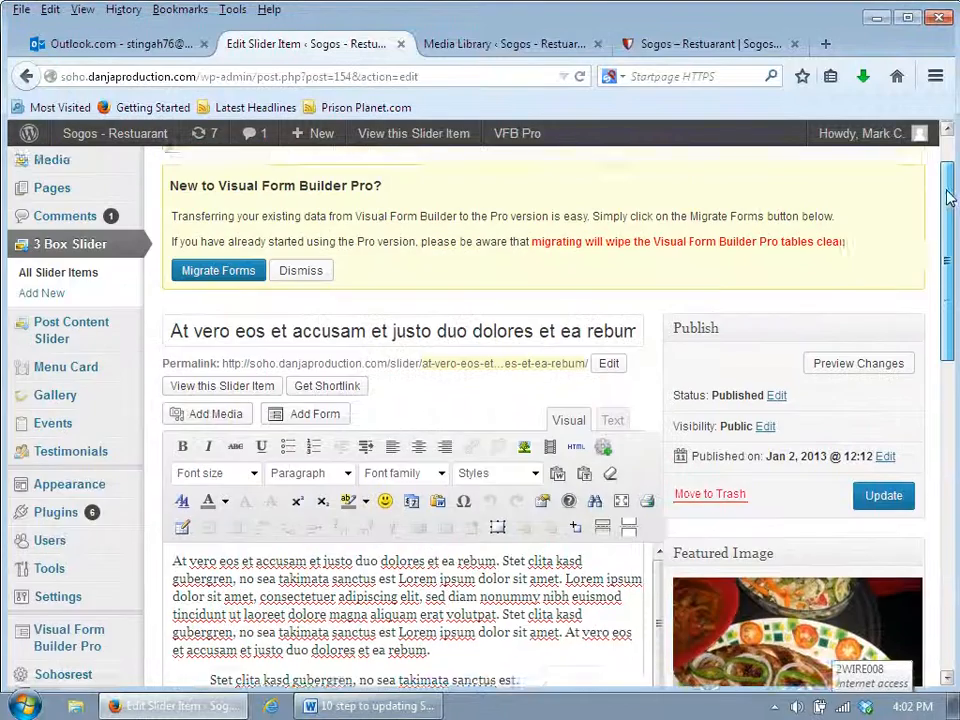
Preview the slider item on the site and look over its Slider heading, title and image.
click(857, 323)
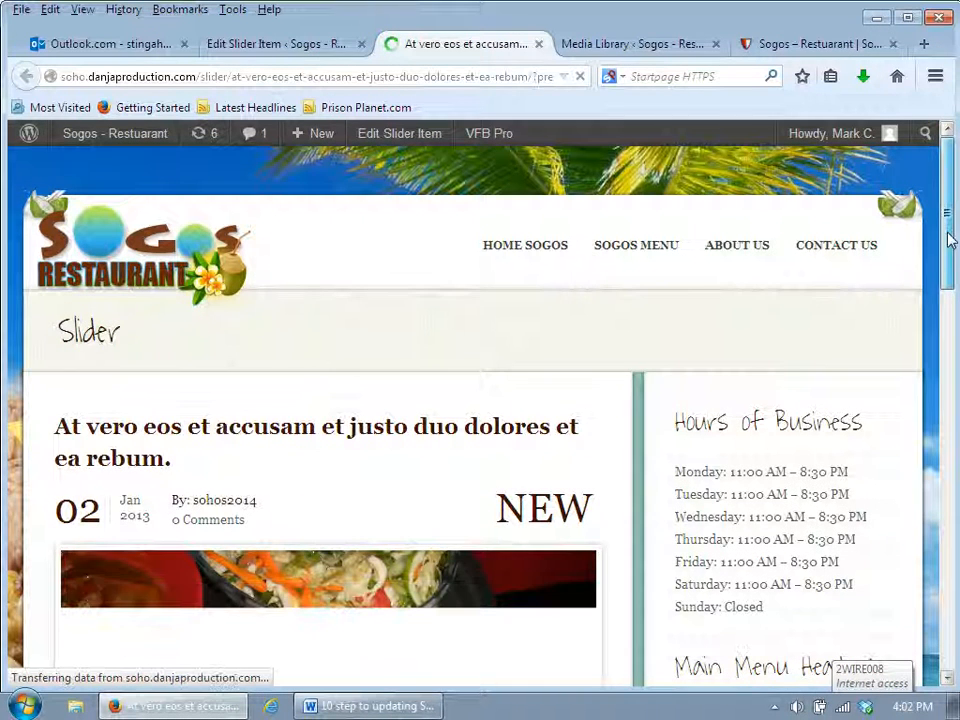
scroll(953, 275, down, 4)
scroll(354, 214, up, 3)
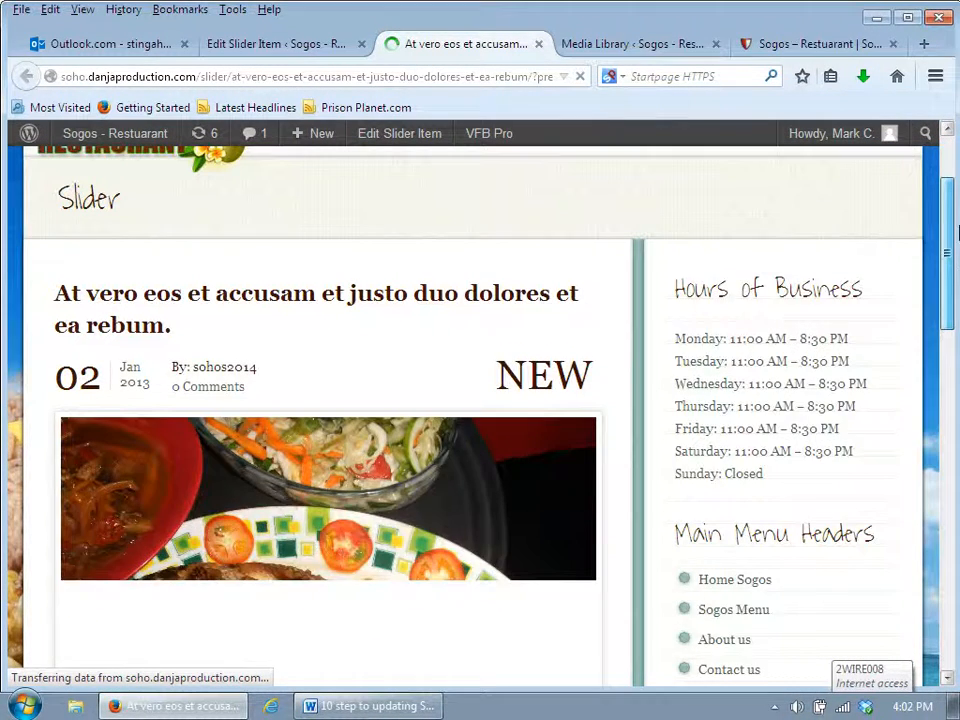
drag(124, 300, 30, 285)
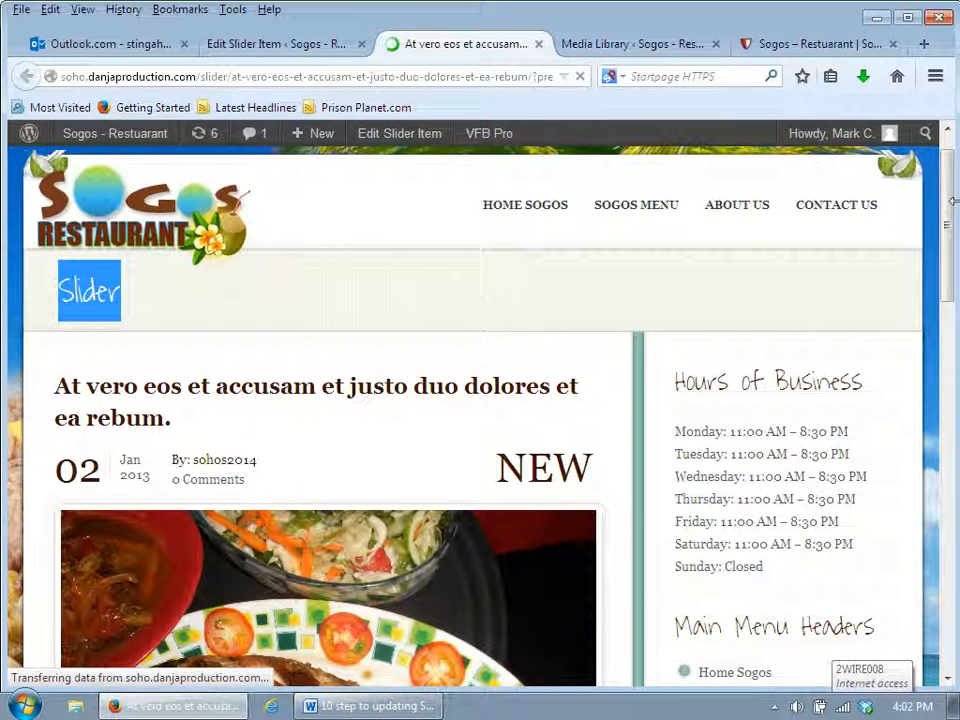
drag(949, 214, 937, 117)
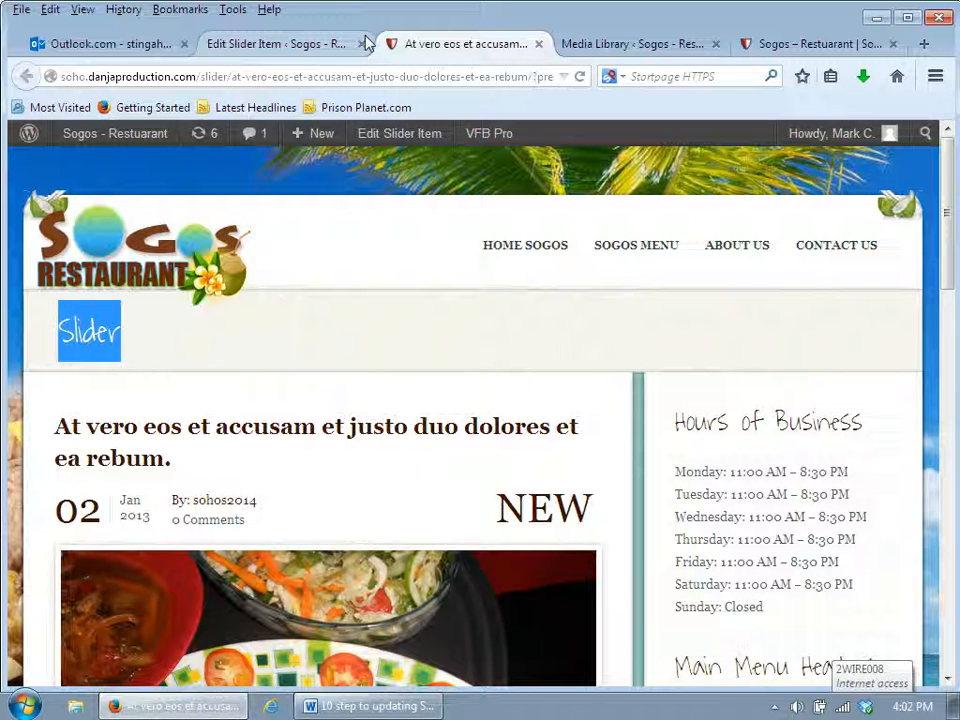
Close the Media Library page and return to the Edit Slider Item page.
click(334, 44)
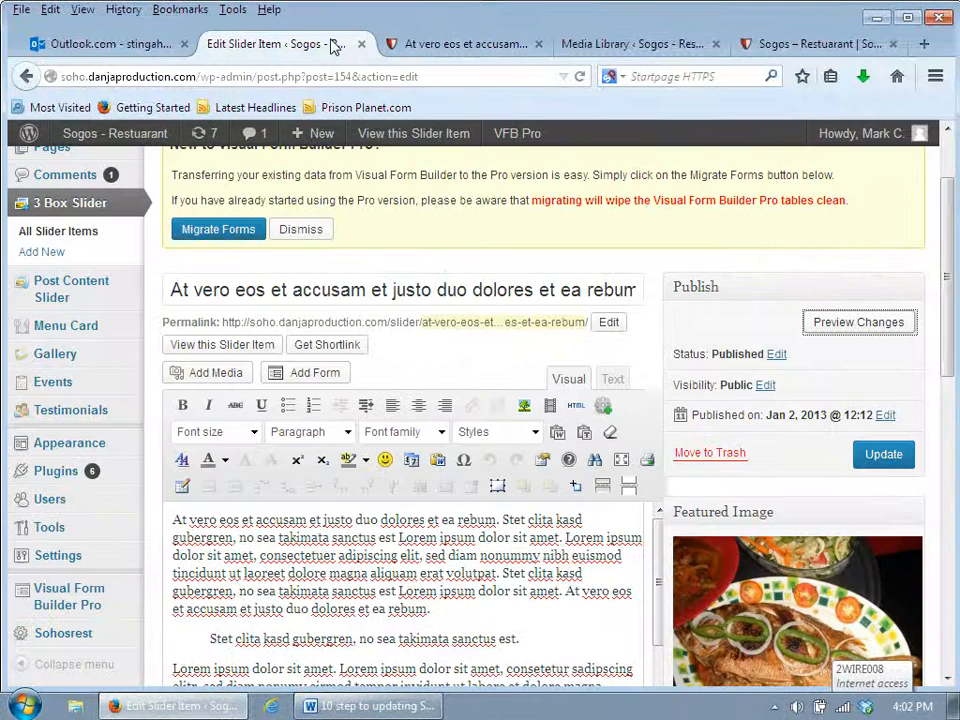
click(465, 44)
click(644, 48)
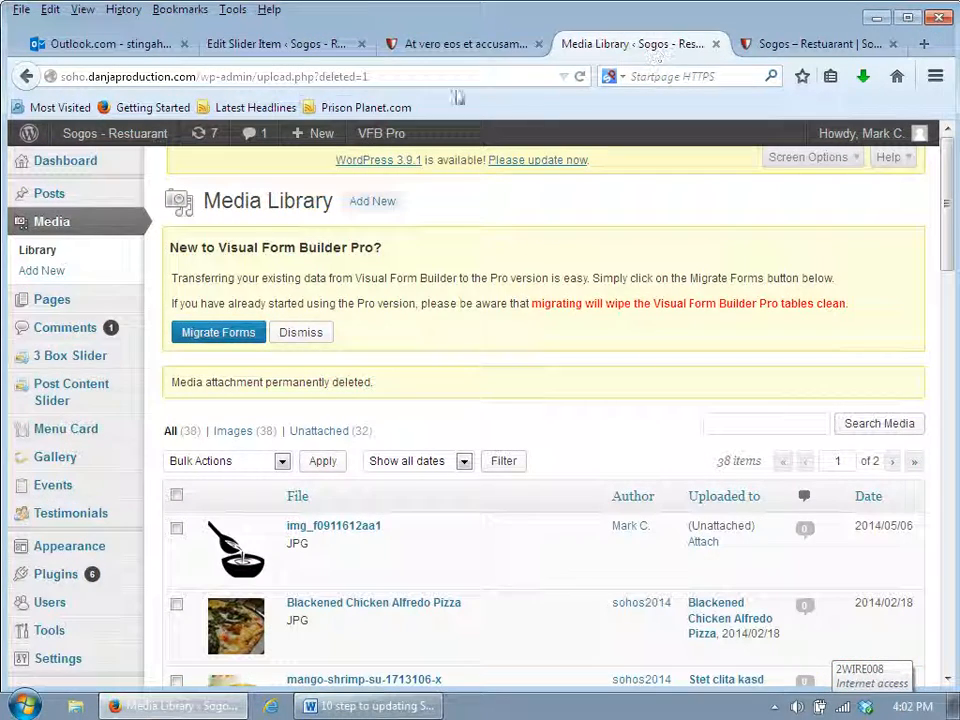
click(470, 44)
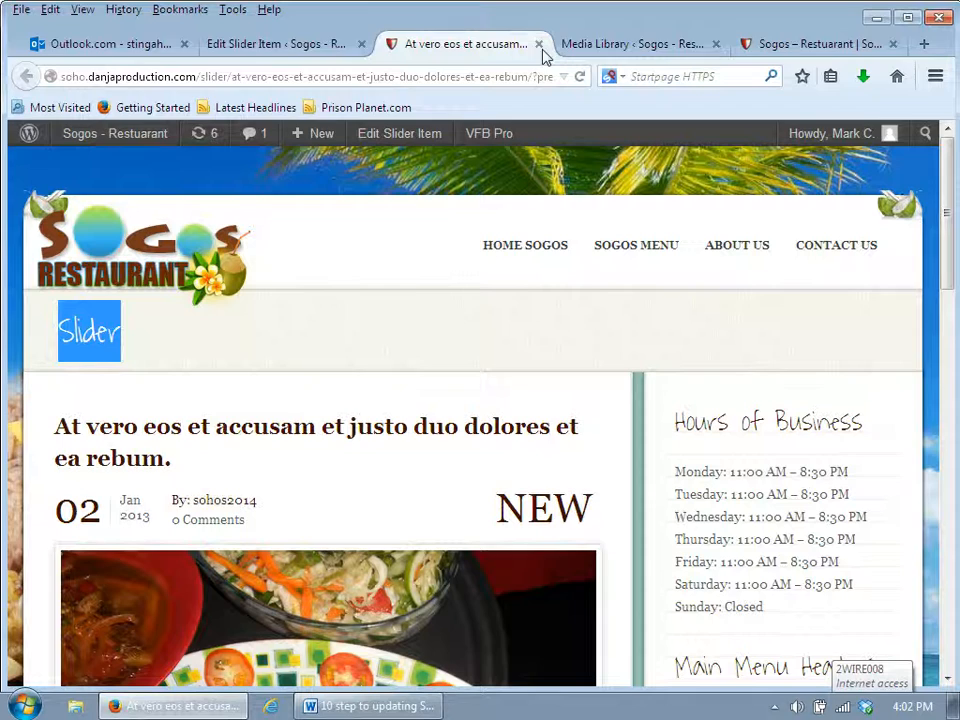
click(716, 44)
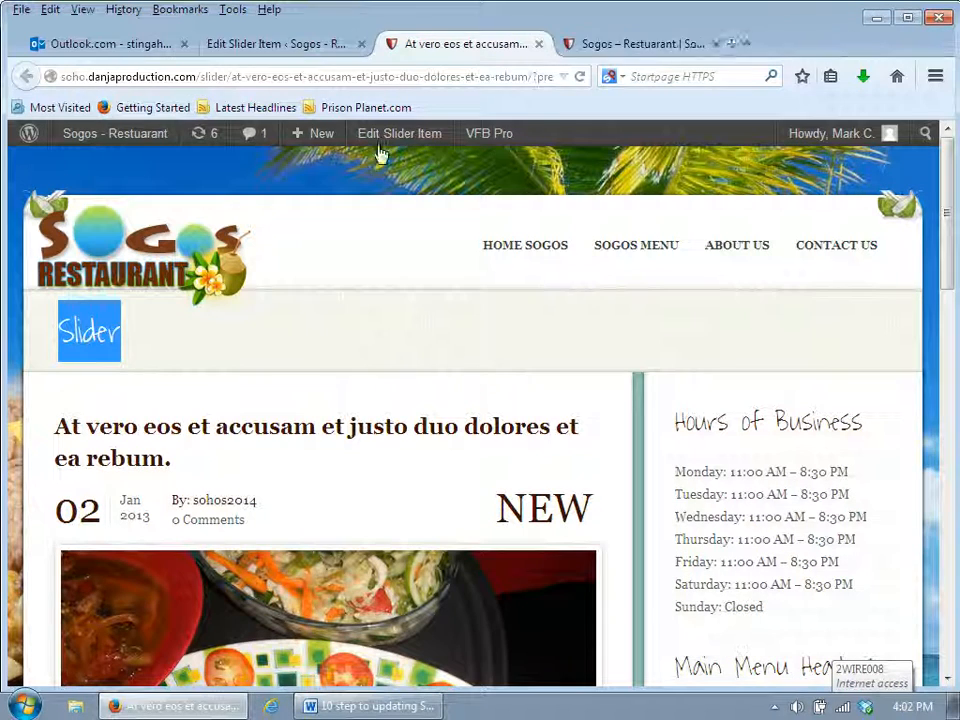
click(290, 45)
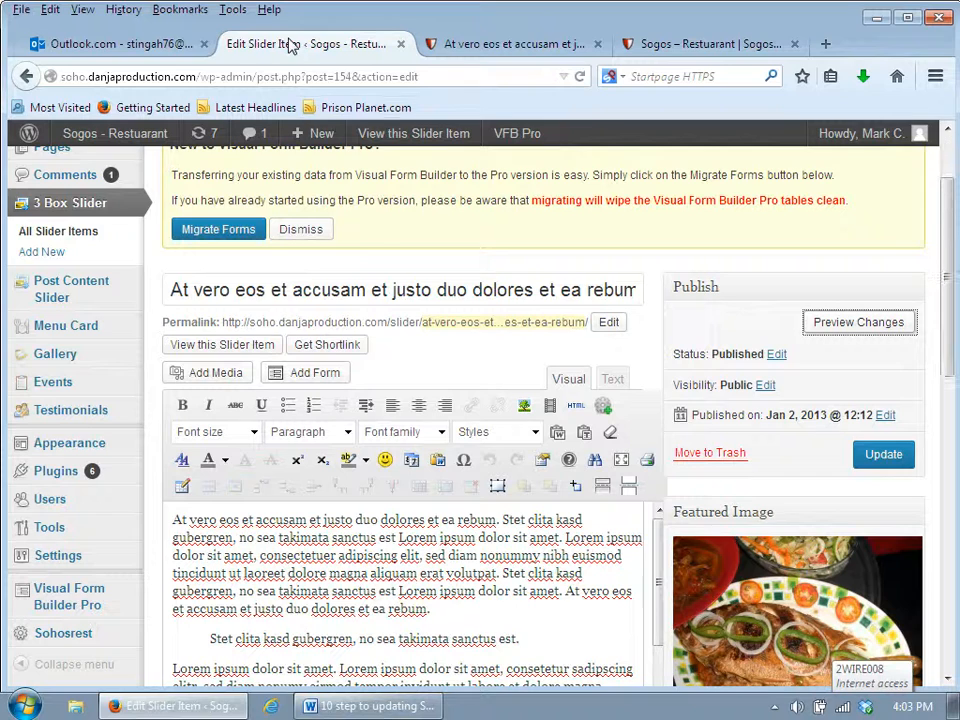
Switch to the Word outline and go back to its opening title page.
click(395, 706)
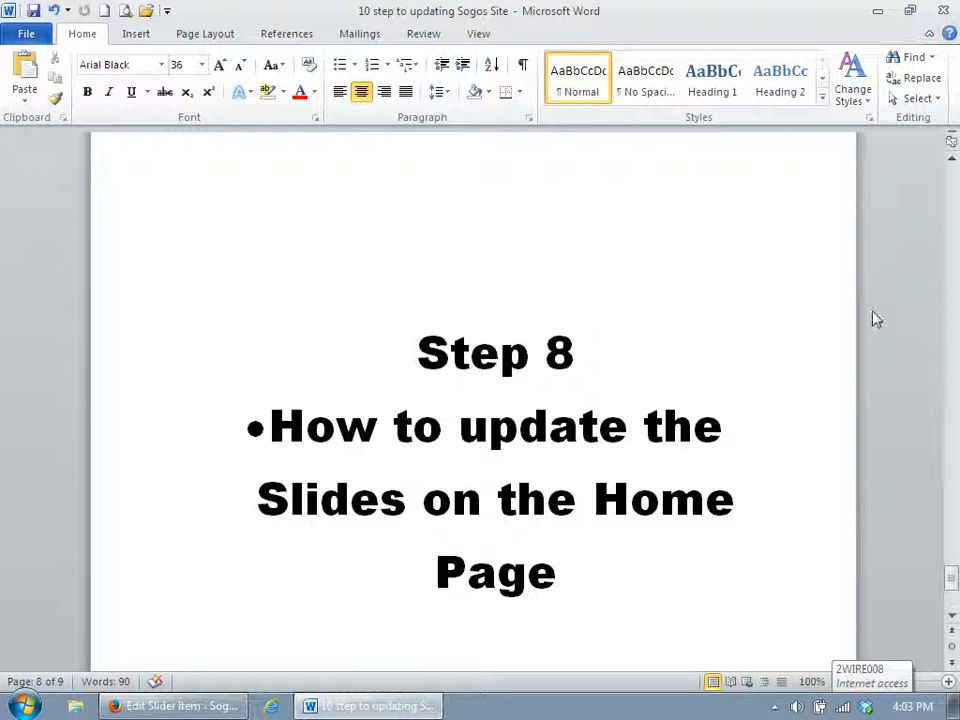
drag(955, 578, 955, 157)
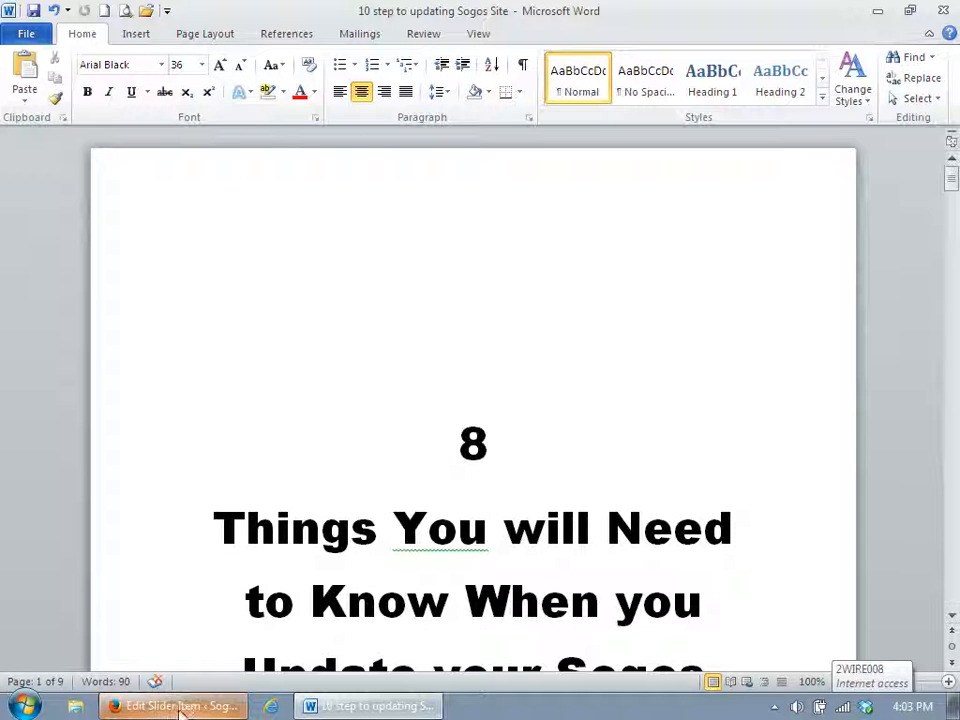
Switch back to the browser and open the Widgets page of the site's appearance settings.
mouse_move(180, 708)
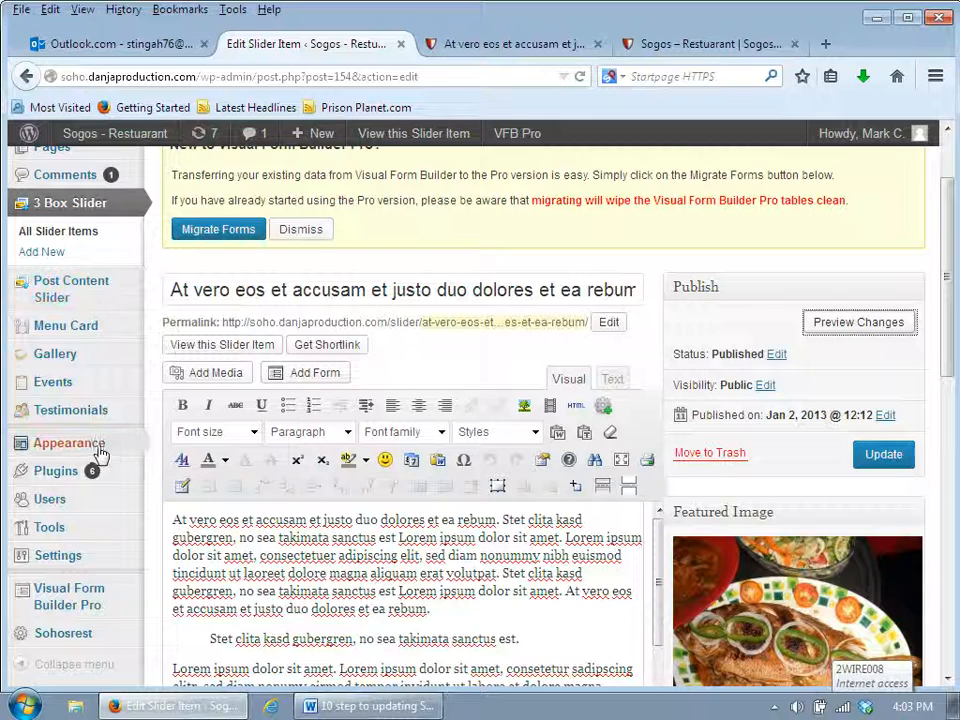
mouse_move(96, 449)
click(200, 492)
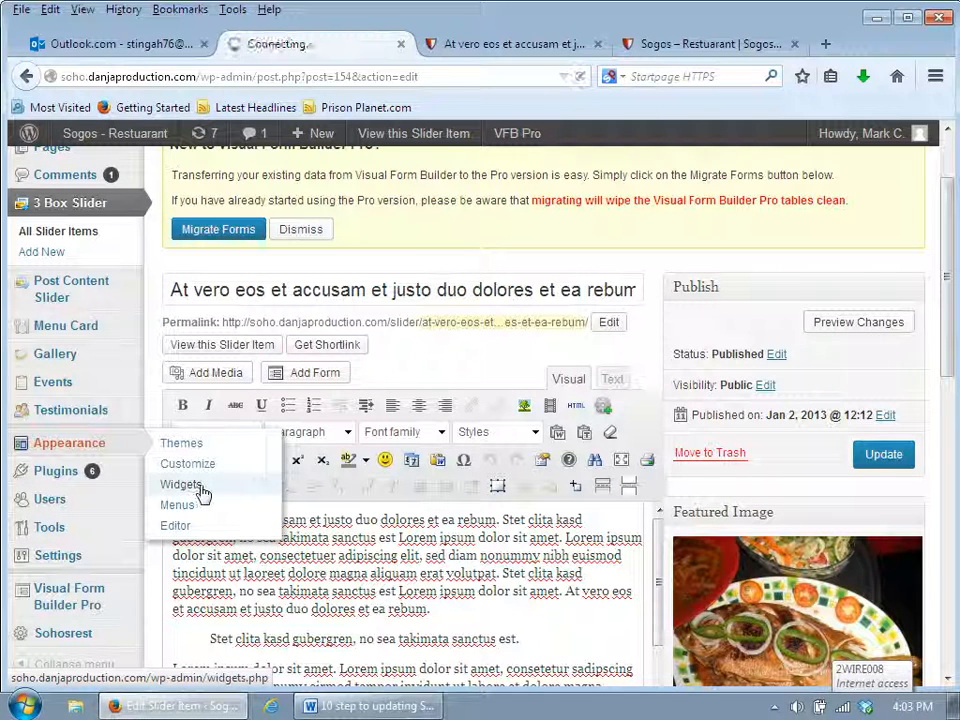
Open the Sogos home page and look over its sidebar sections, from Hours of Business to Our Customers.
click(716, 50)
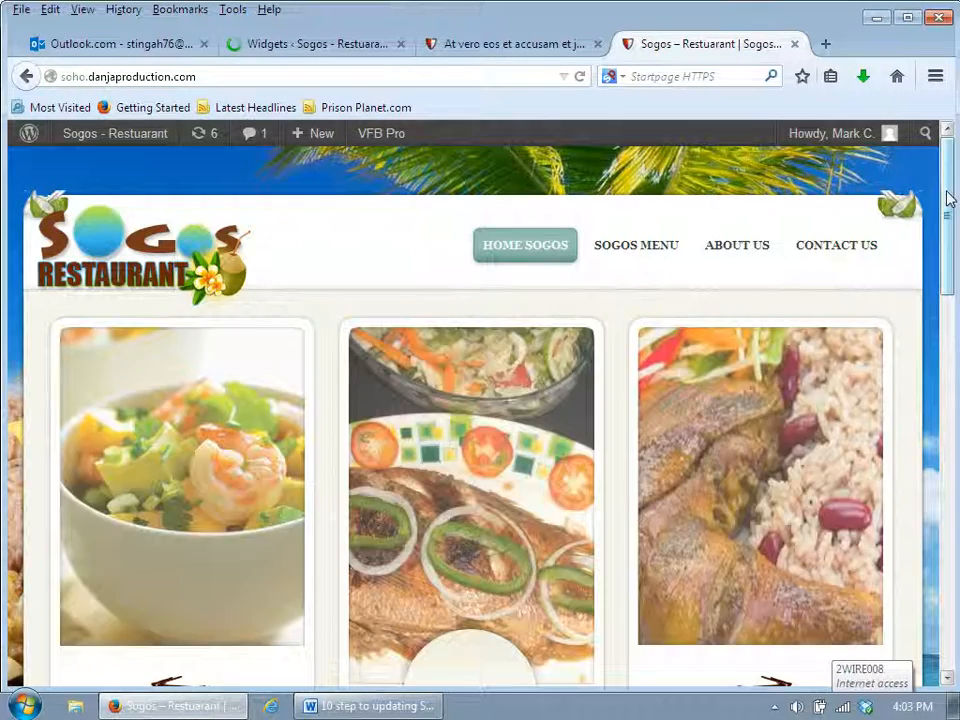
scroll(944, 300, down, 3)
scroll(944, 327, down, 5)
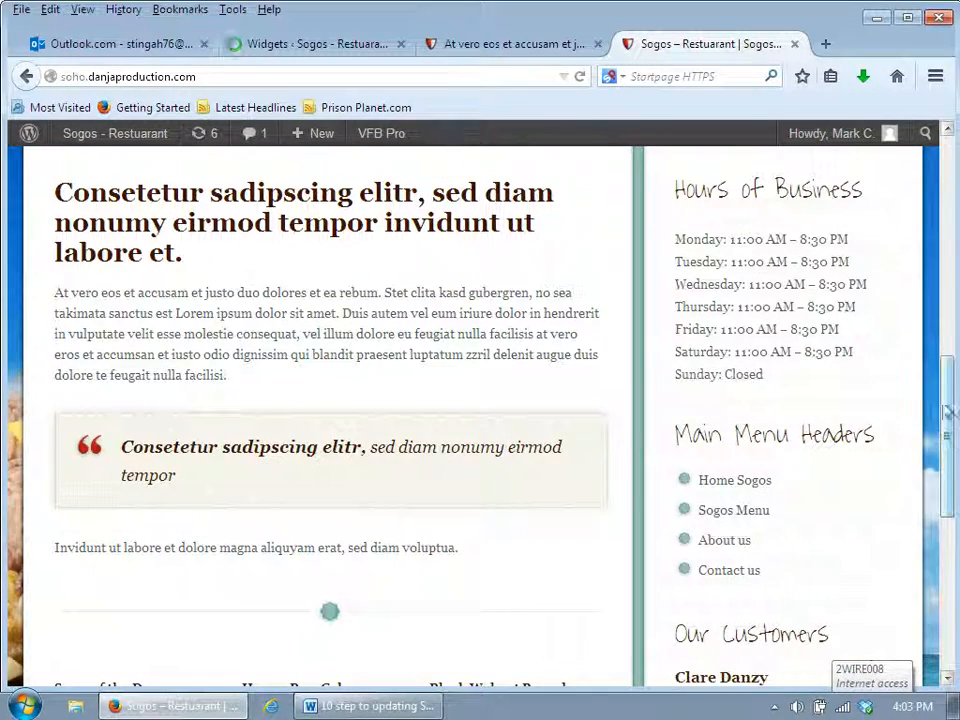
scroll(955, 490, down, 2)
drag(957, 490, 557, 76)
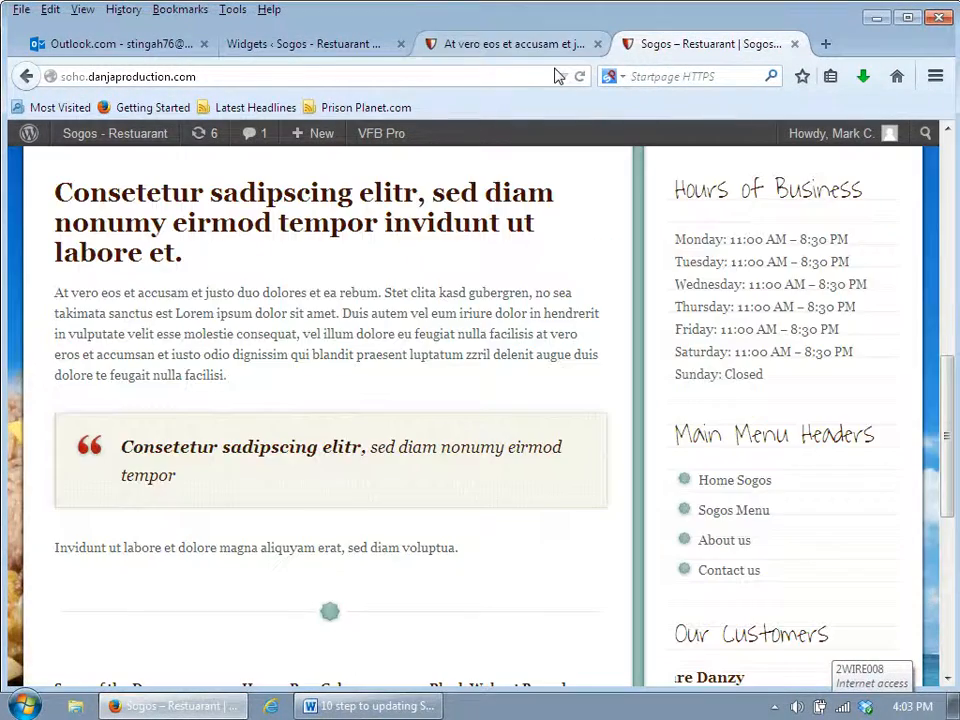
Return to the Widgets page and inspect the Hours of Business and Main Menu Headers widgets under Default / Home, closing each one.
click(325, 44)
drag(943, 242, 945, 280)
click(889, 306)
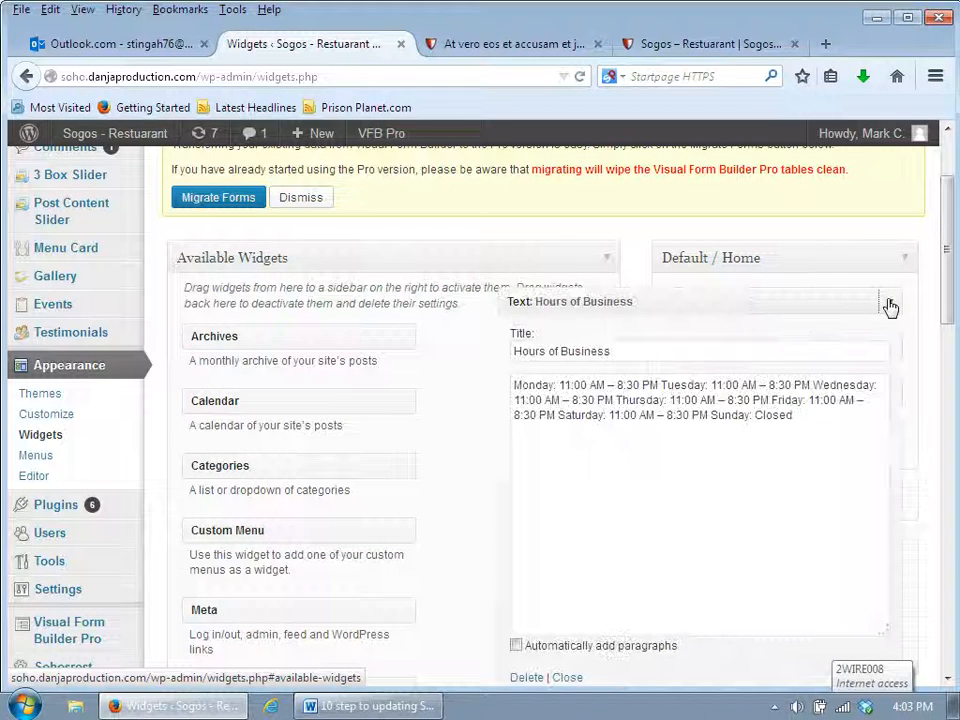
click(889, 306)
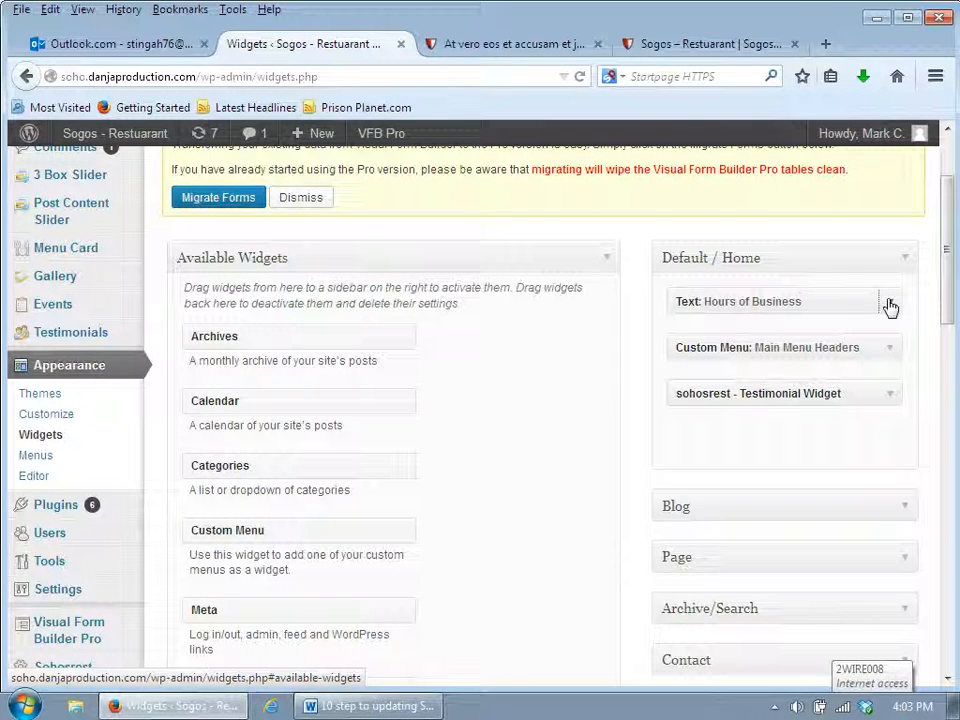
click(889, 350)
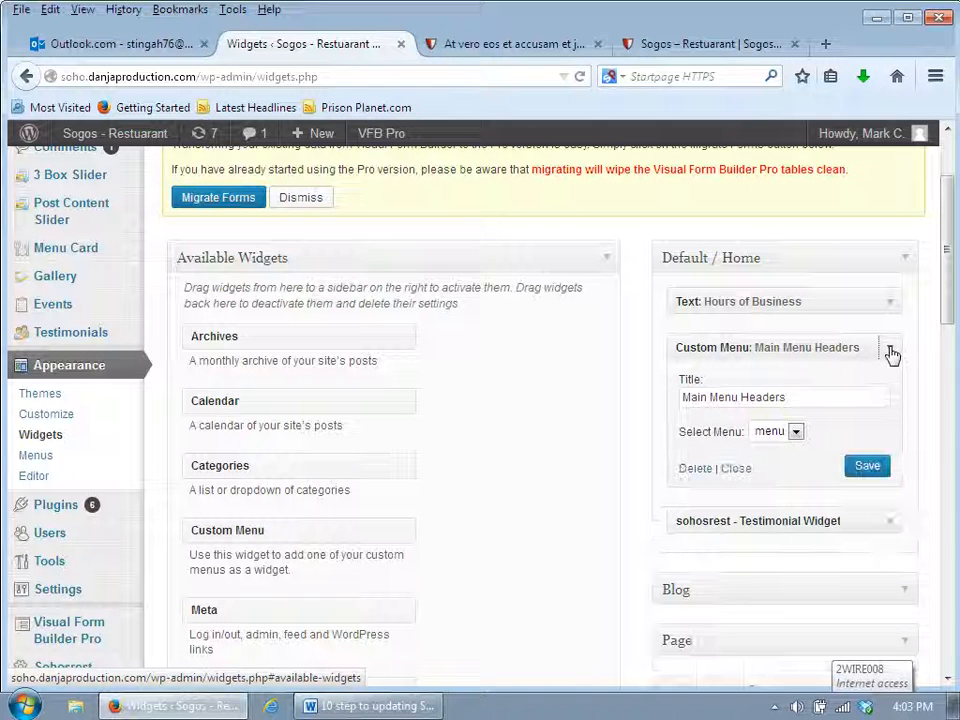
click(891, 353)
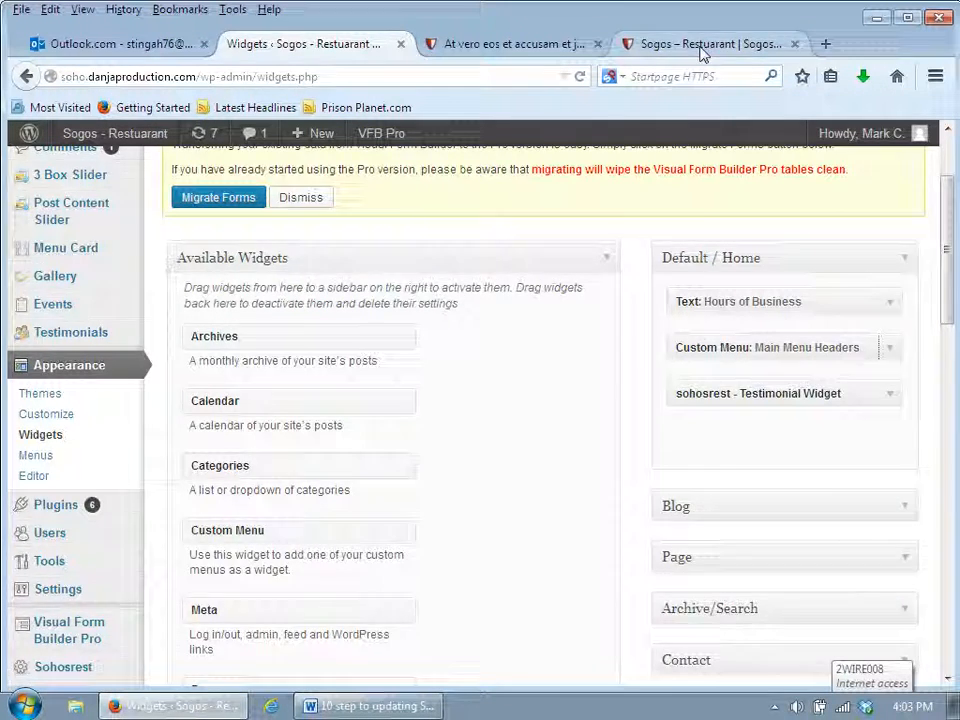
Compare the home page's Our Customers section with the settings of the sohosrest - Testimonial Widget.
click(697, 46)
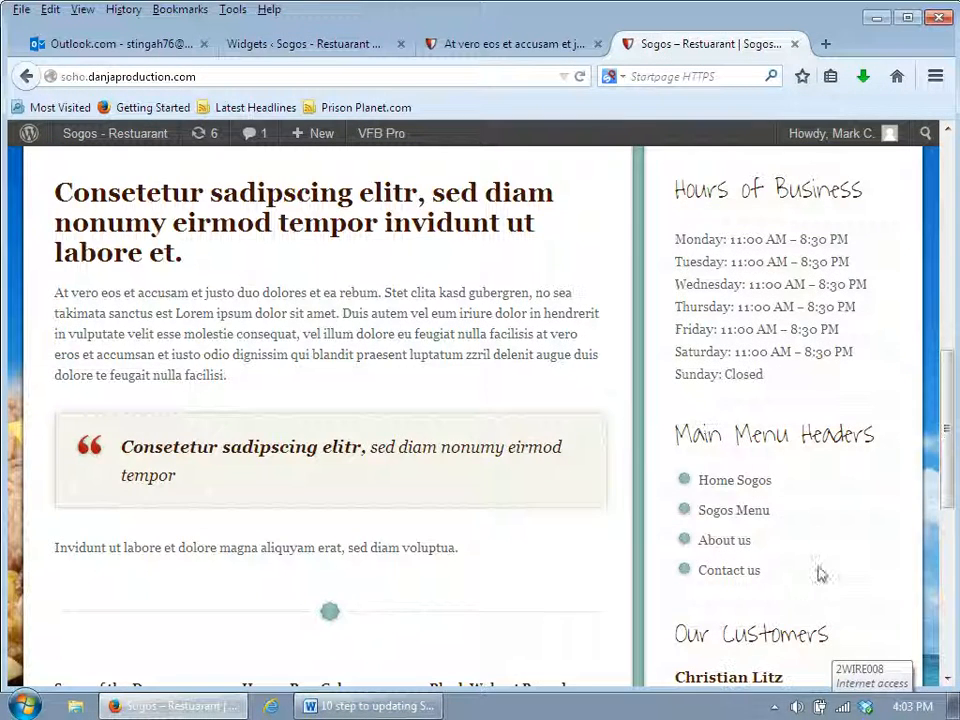
drag(953, 375, 950, 435)
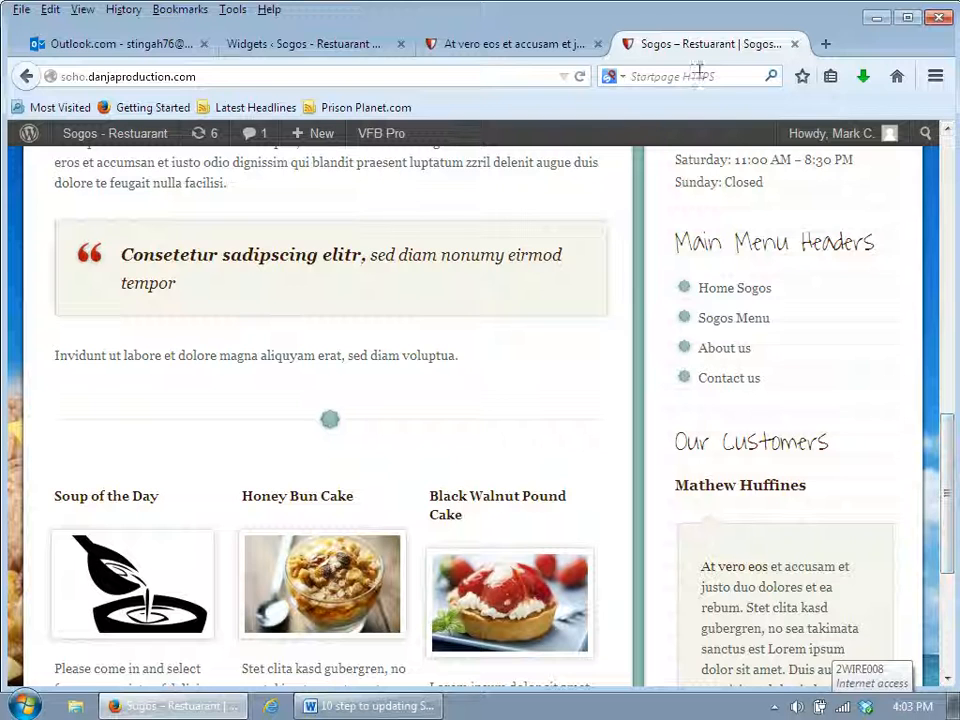
click(328, 48)
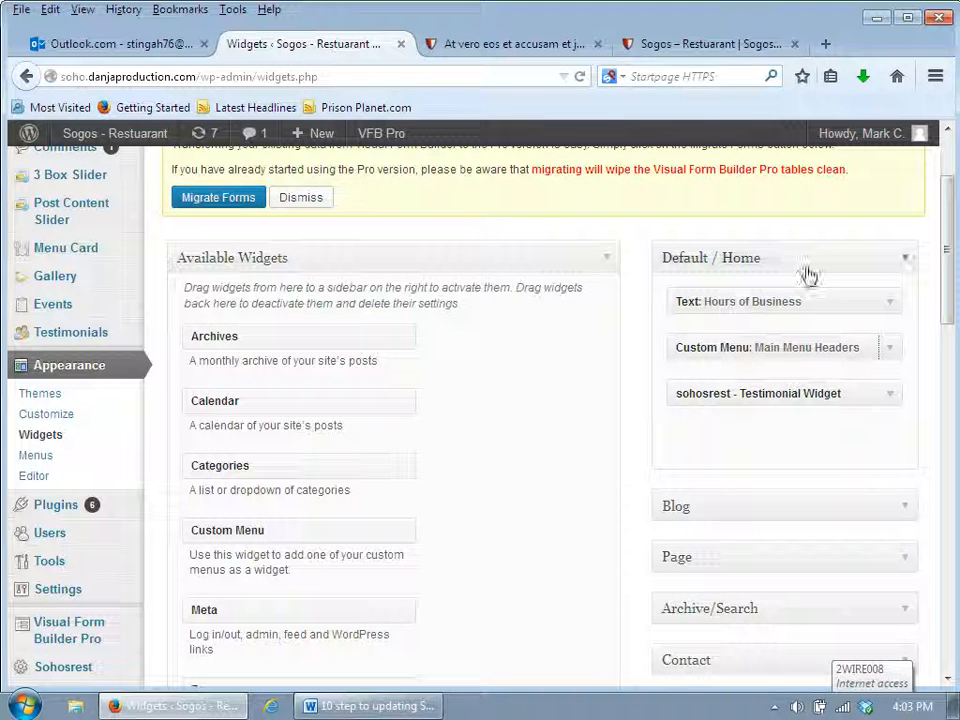
click(889, 394)
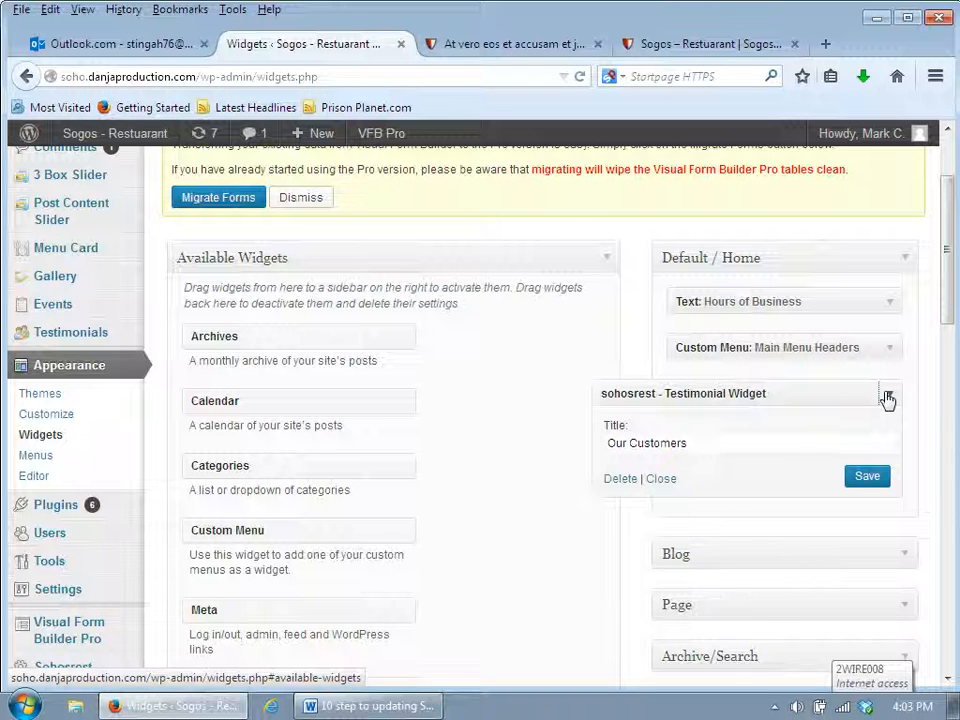
click(887, 396)
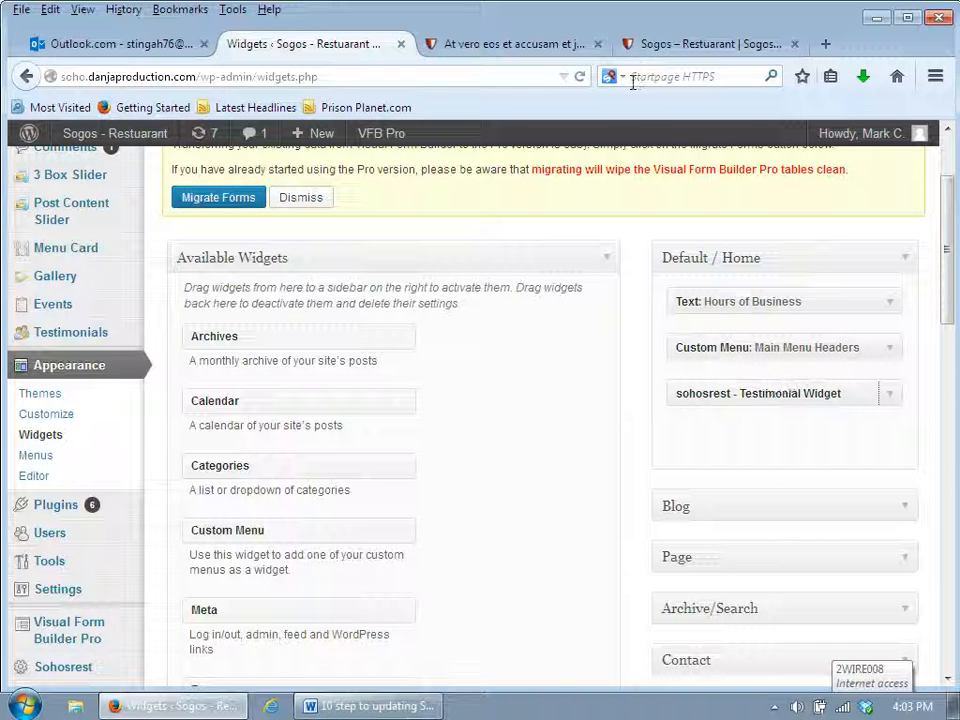
click(697, 47)
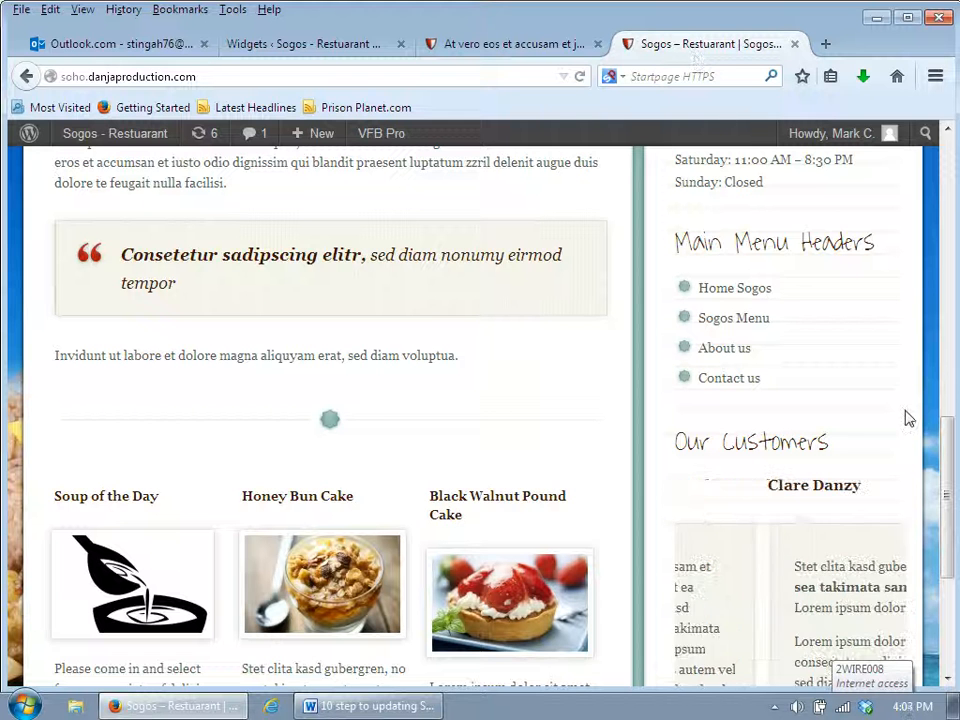
drag(818, 443, 688, 443)
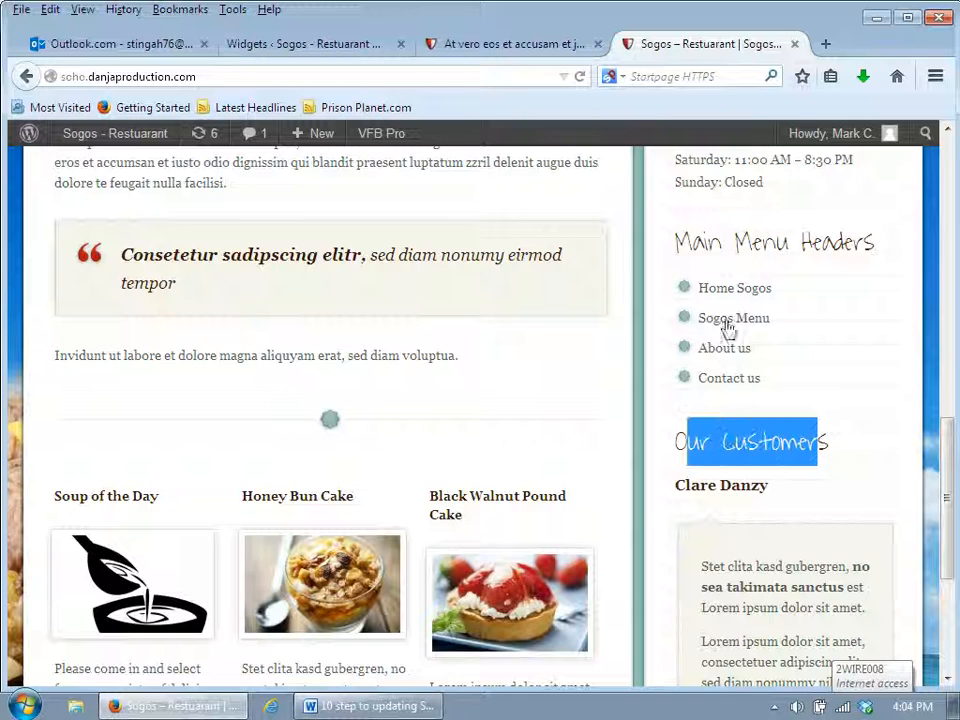
Return to the site admin and view the list of all testimonials.
click(332, 44)
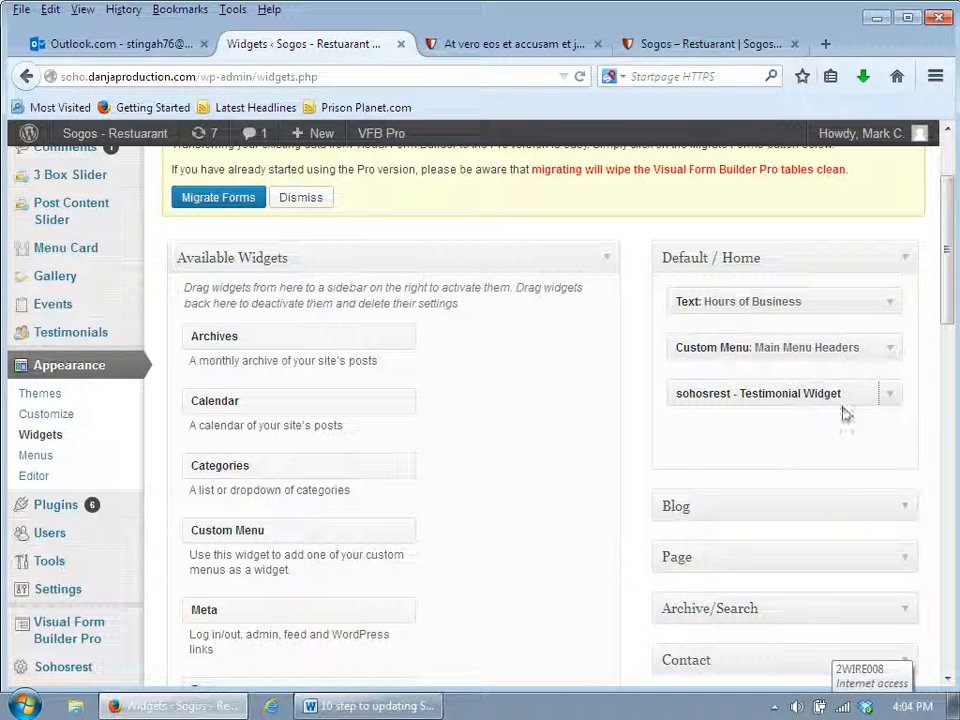
mouse_move(66, 334)
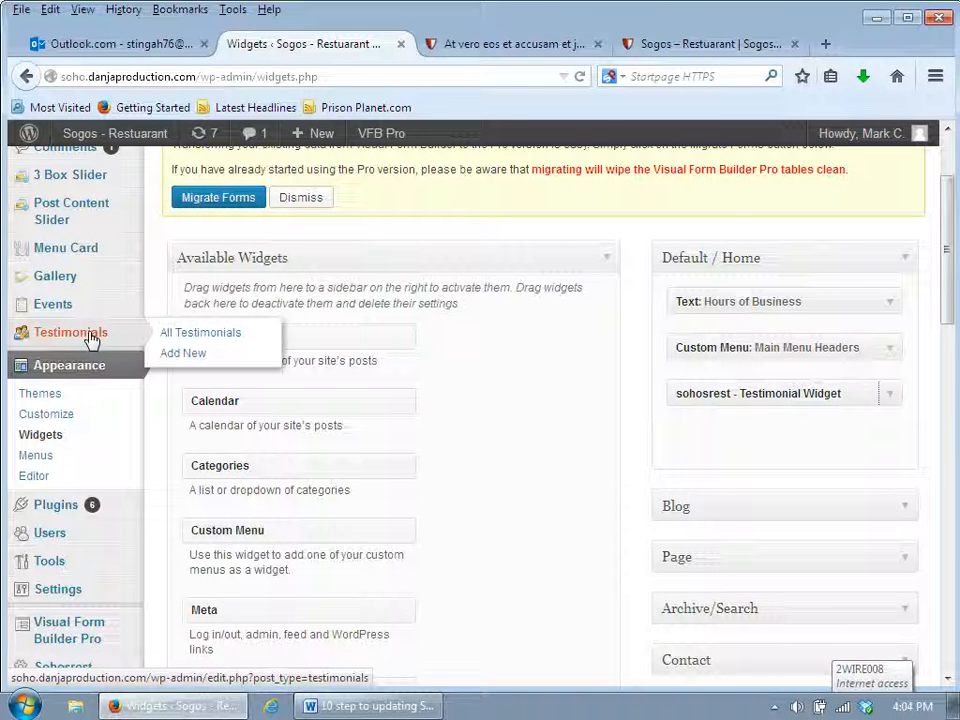
click(188, 341)
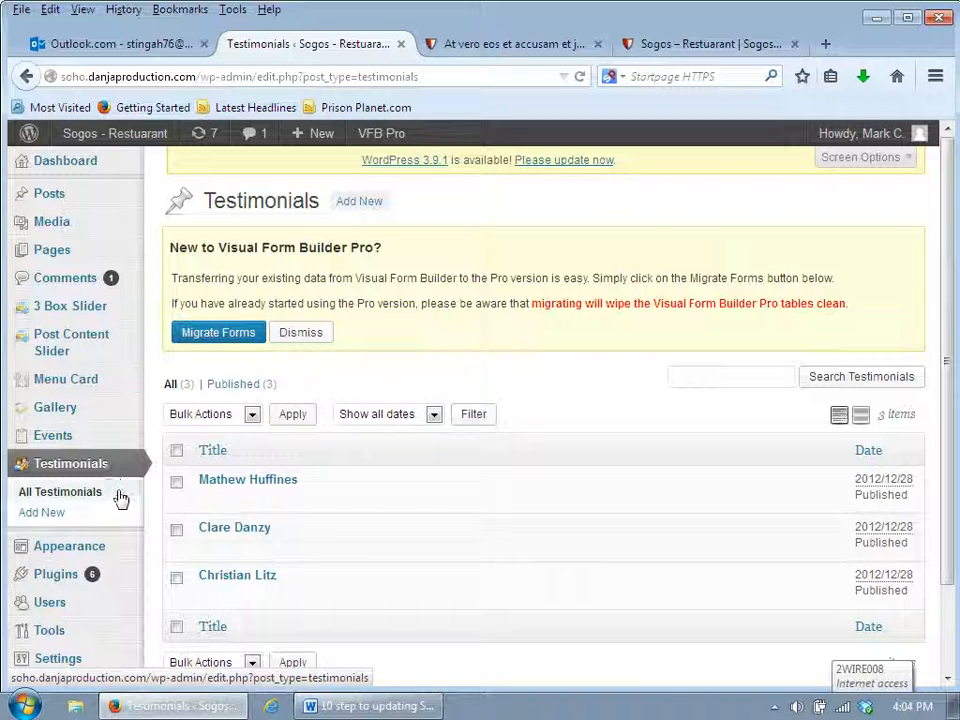
Go back to the Widgets page and remove the sohosrest - Testimonial Widget from the Default / Home area.
mouse_move(123, 553)
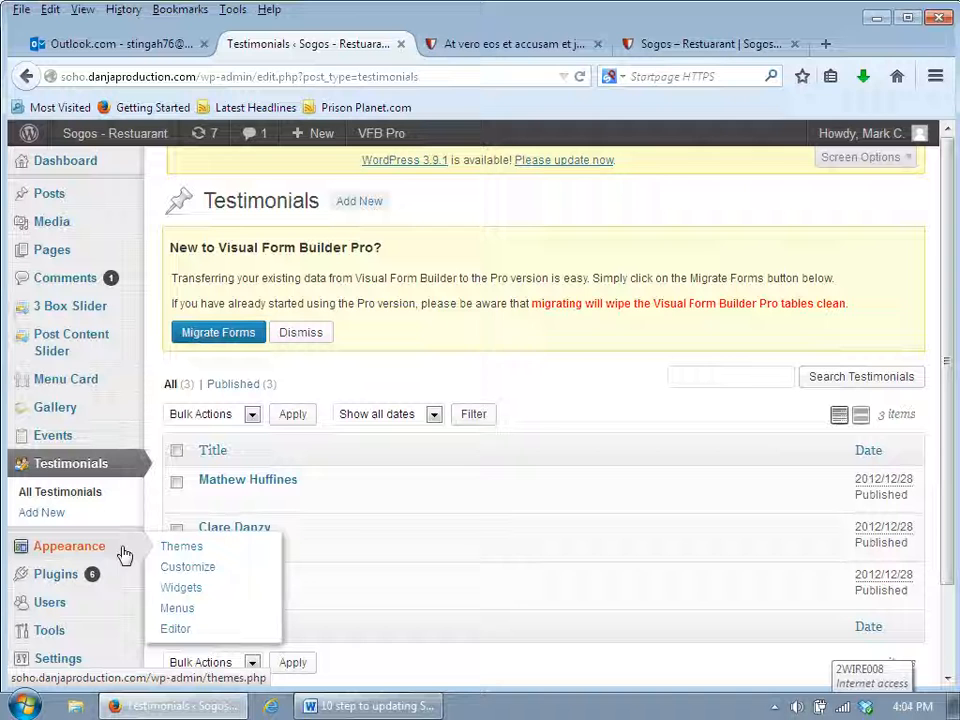
click(186, 595)
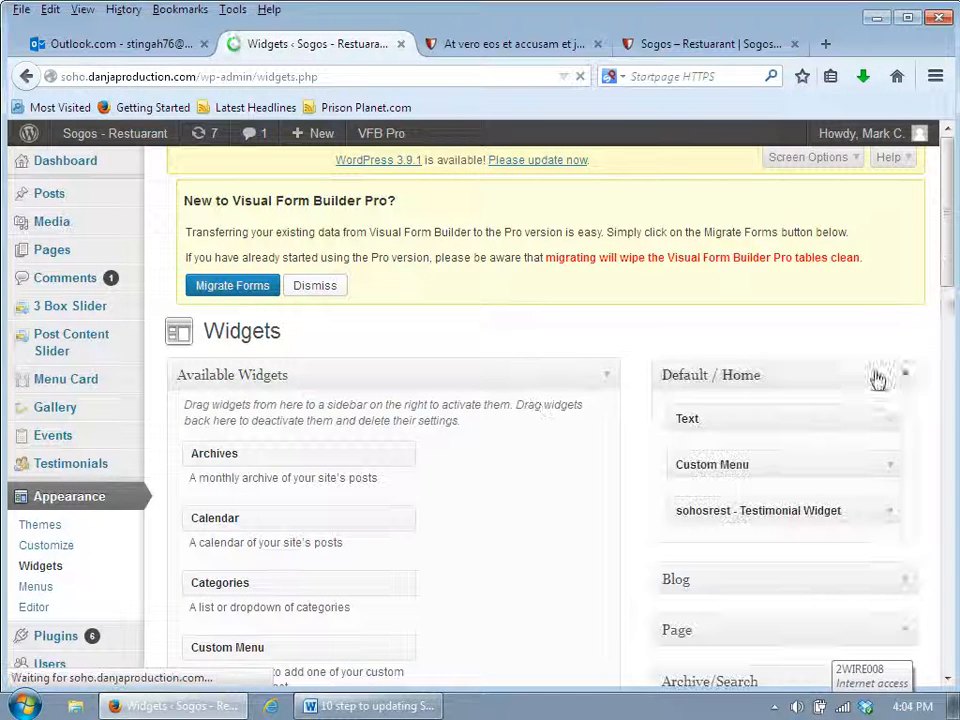
scroll(950, 300, down, 3)
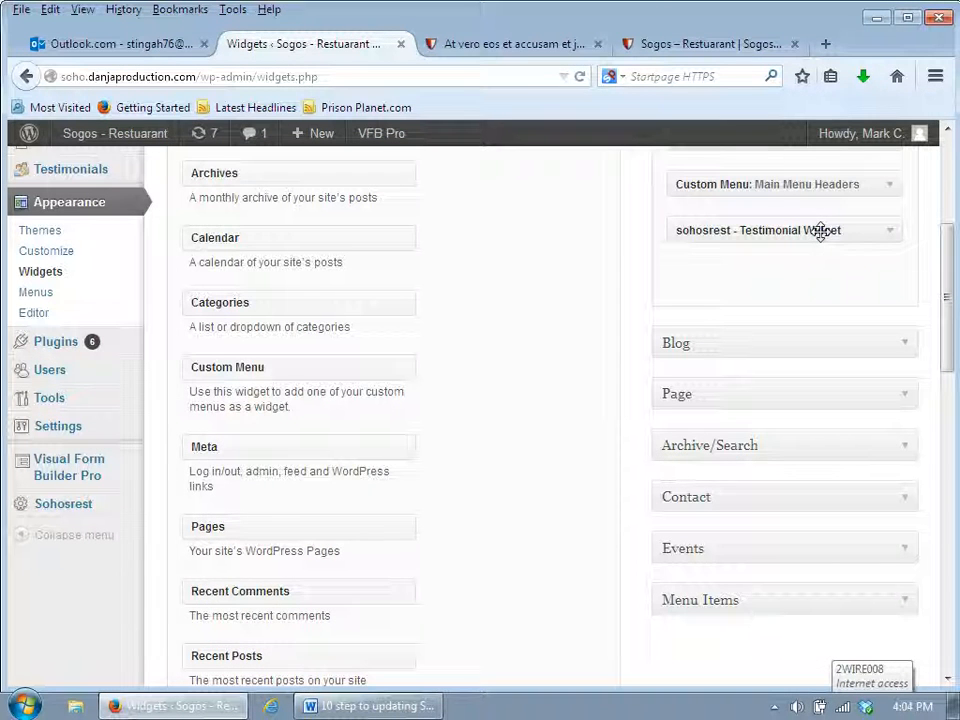
drag(820, 232, 360, 572)
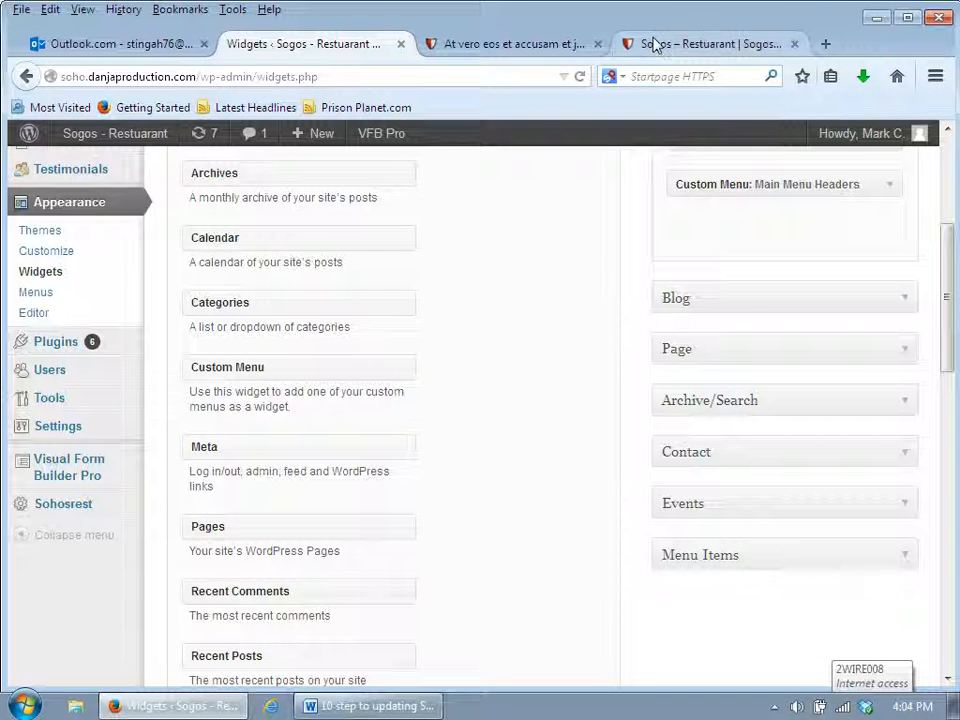
Reload the Sogos home page and check its sidebar for the effect of removing the testimonial widget.
click(712, 45)
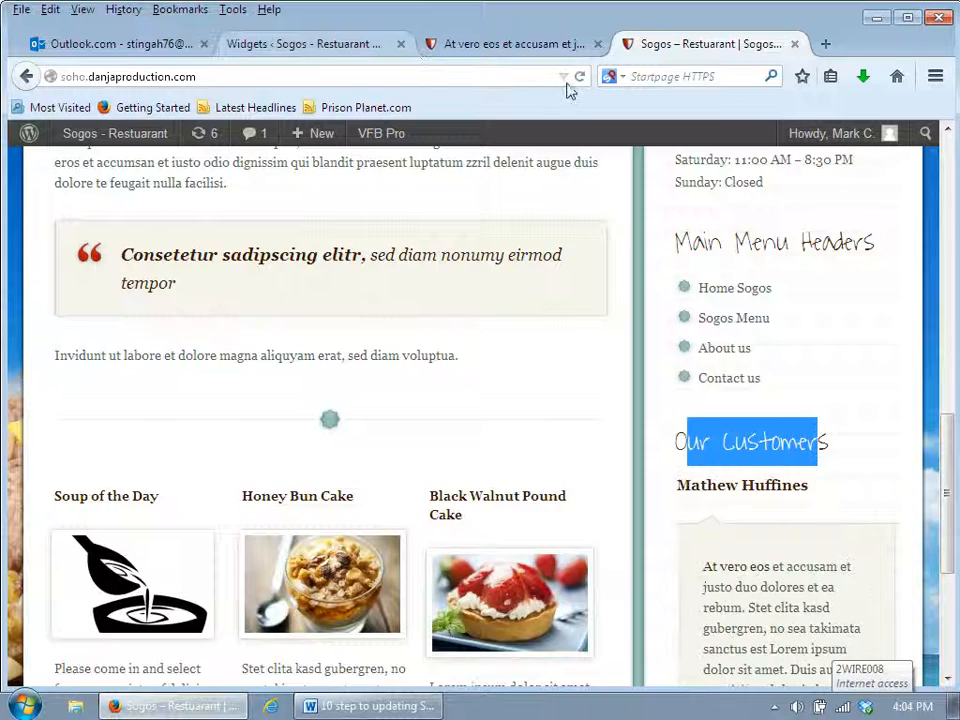
click(305, 44)
drag(950, 288, 720, 99)
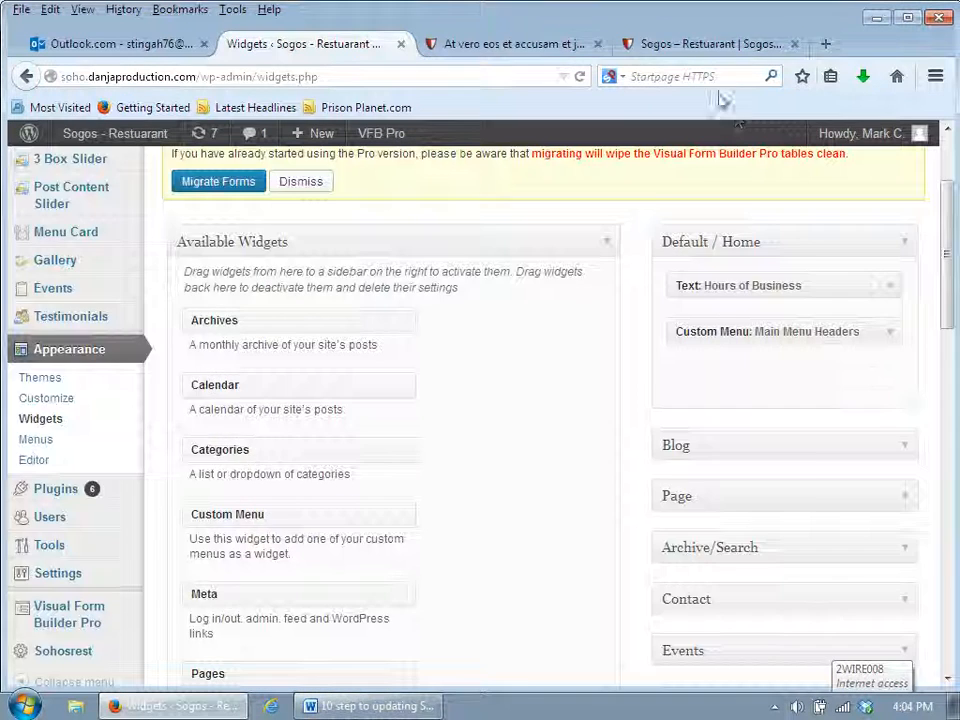
click(690, 44)
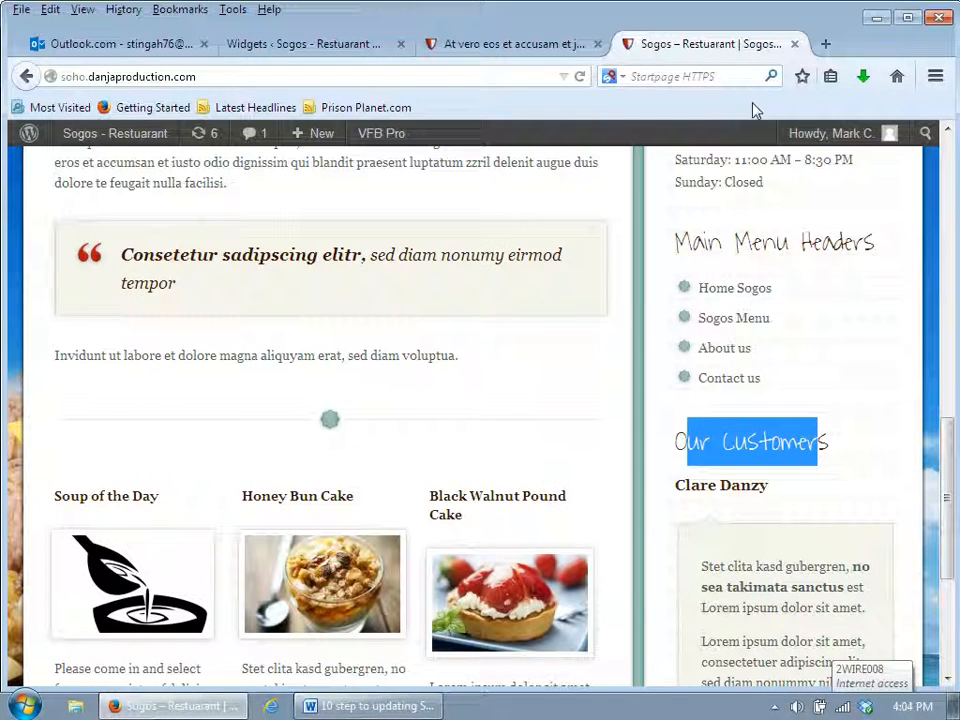
click(579, 77)
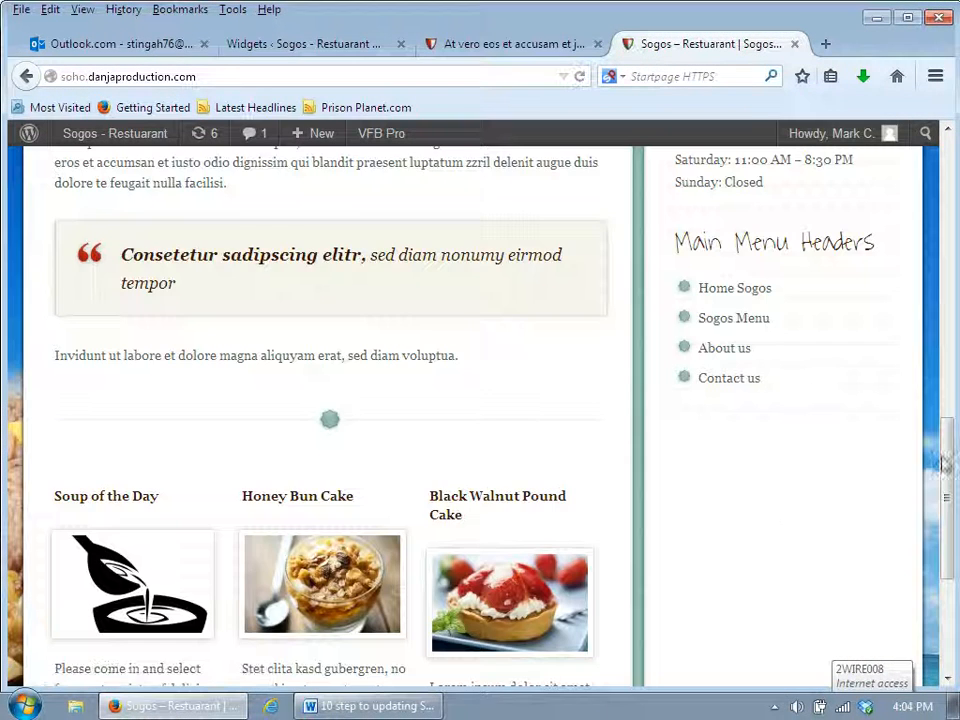
scroll(947, 471, down, 4)
scroll(953, 478, up, 1)
scroll(951, 381, up, 8)
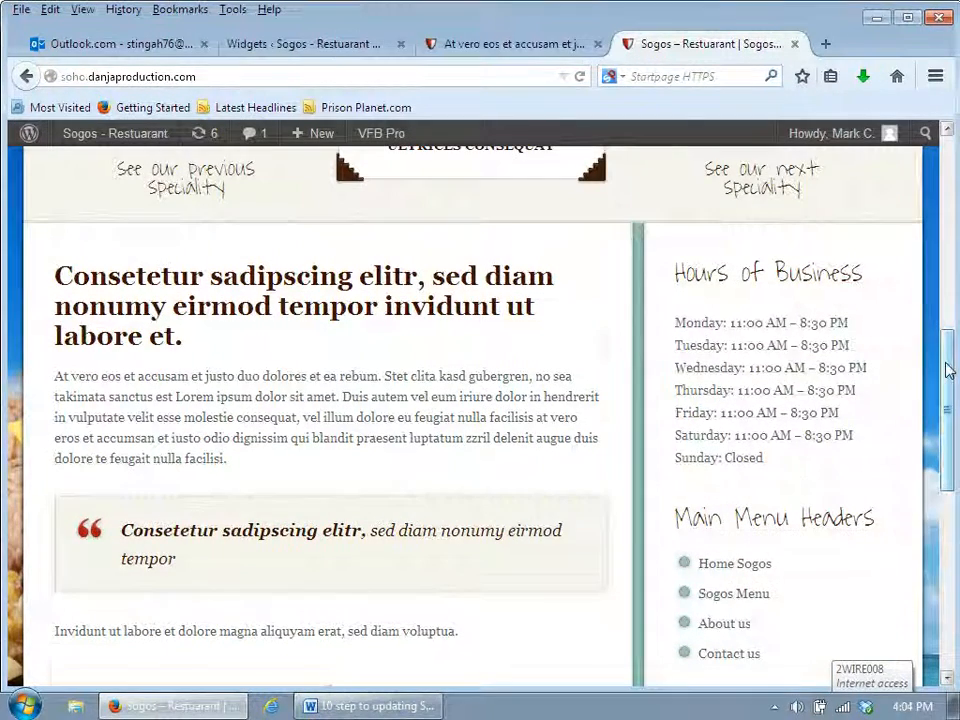
scroll(948, 370, down, 6)
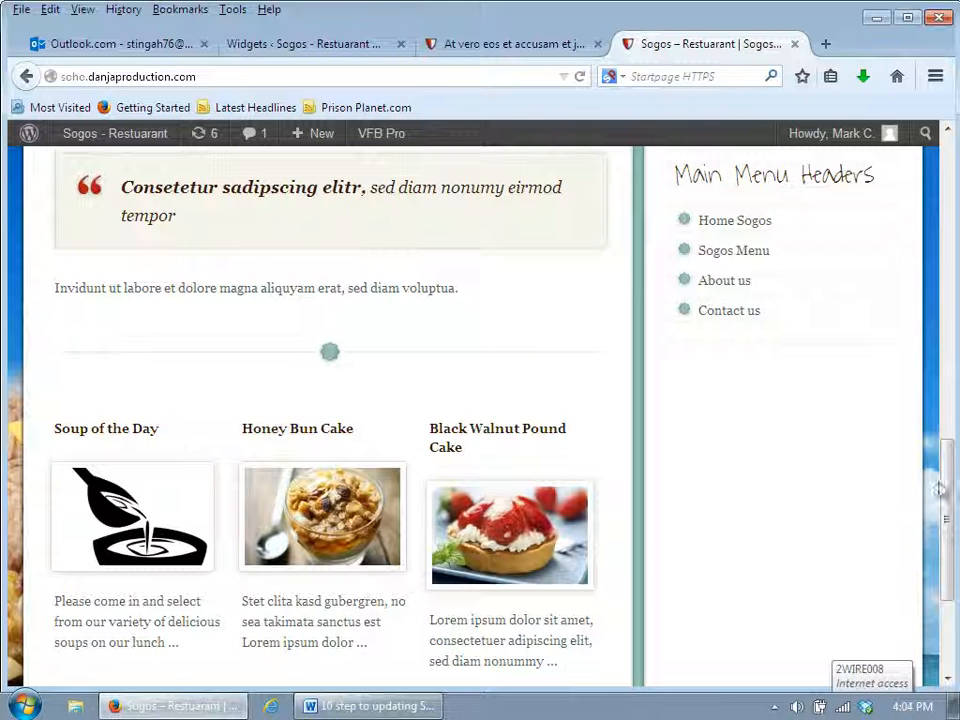
Add the sohosrest - Testimonial Widget to Default / Home below Main Menu Headers and close its settings with the title left blank.
click(369, 50)
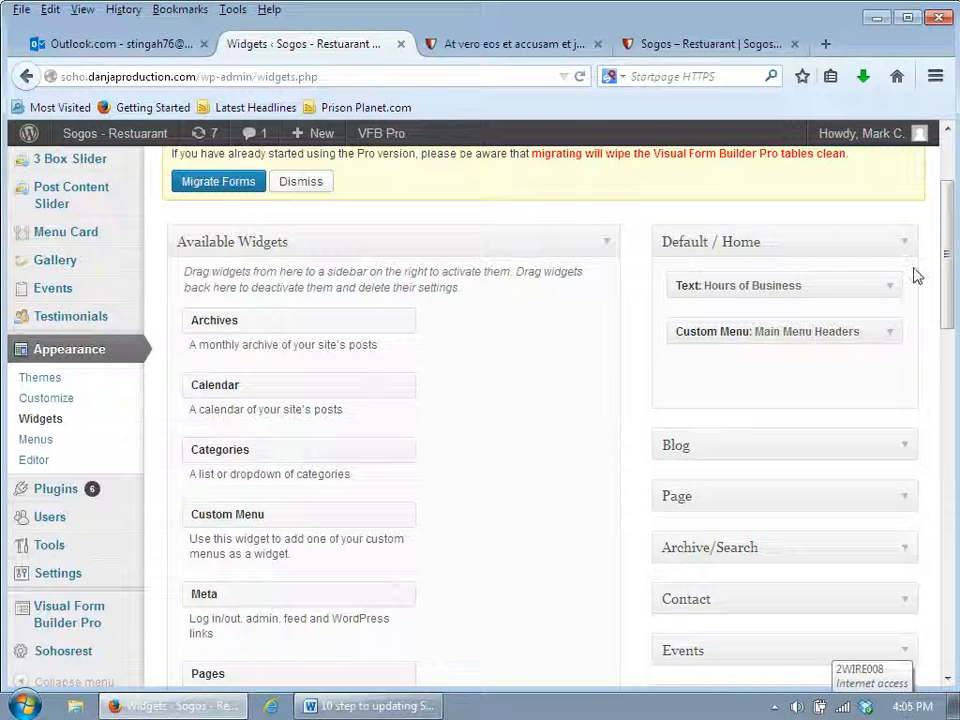
drag(945, 250, 958, 433)
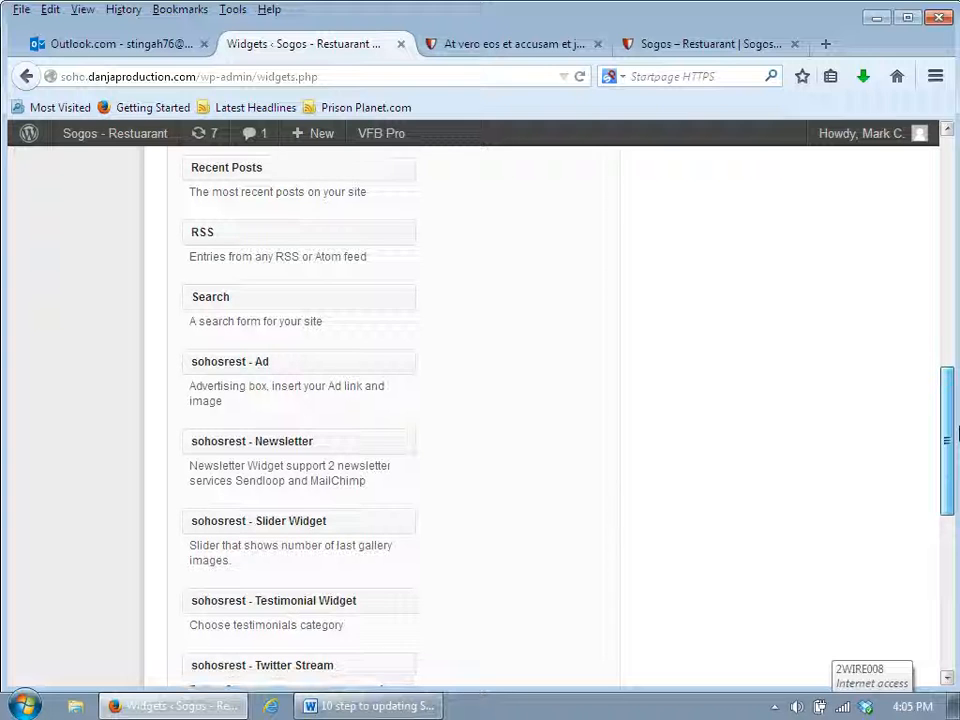
drag(362, 601, 851, 311)
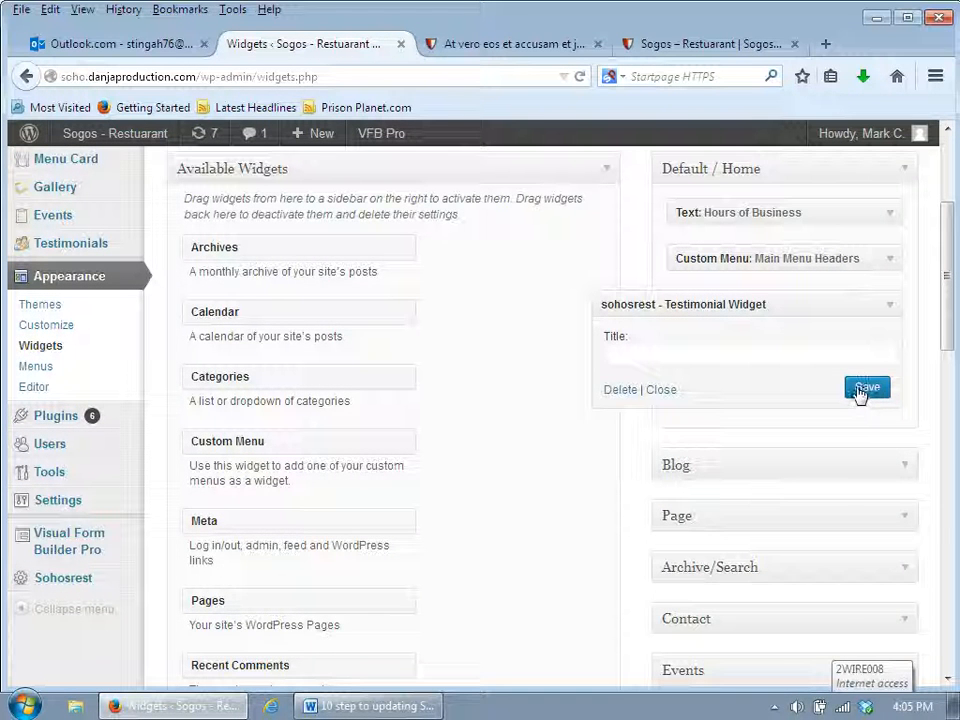
click(666, 392)
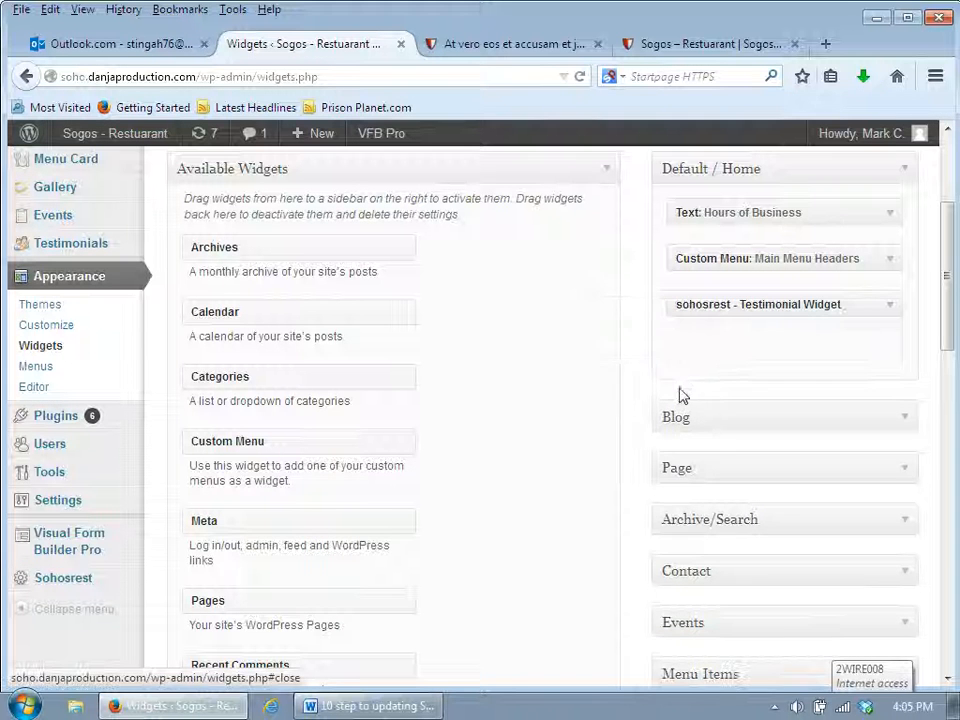
Reload the home page to check the testimonials in its sidebar, and return to the beginning of the Widgets page.
click(738, 46)
click(579, 77)
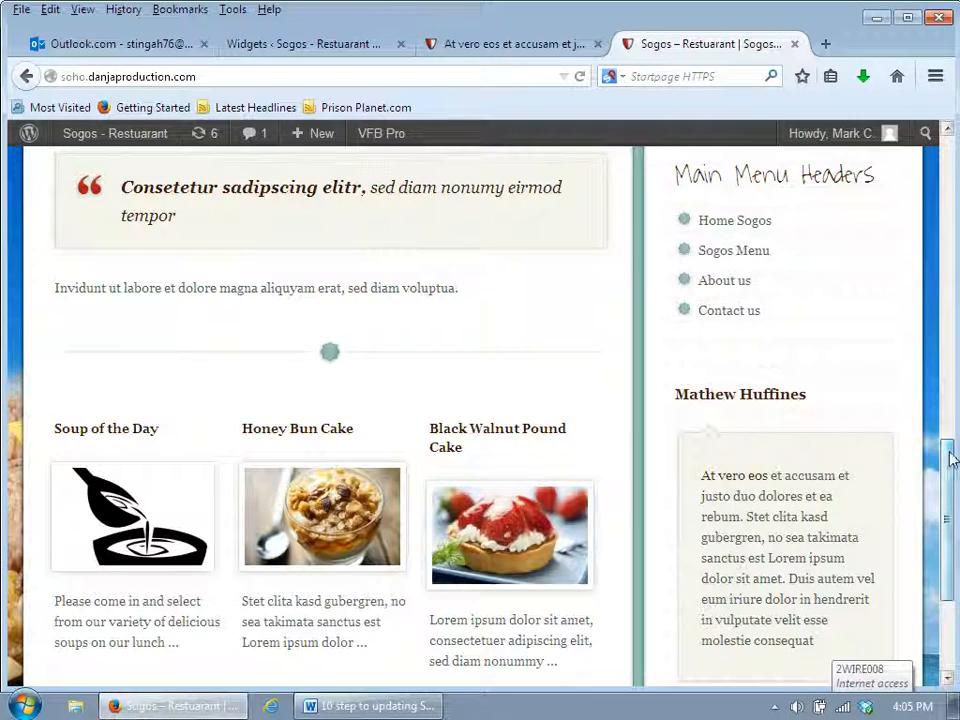
drag(948, 463, 952, 365)
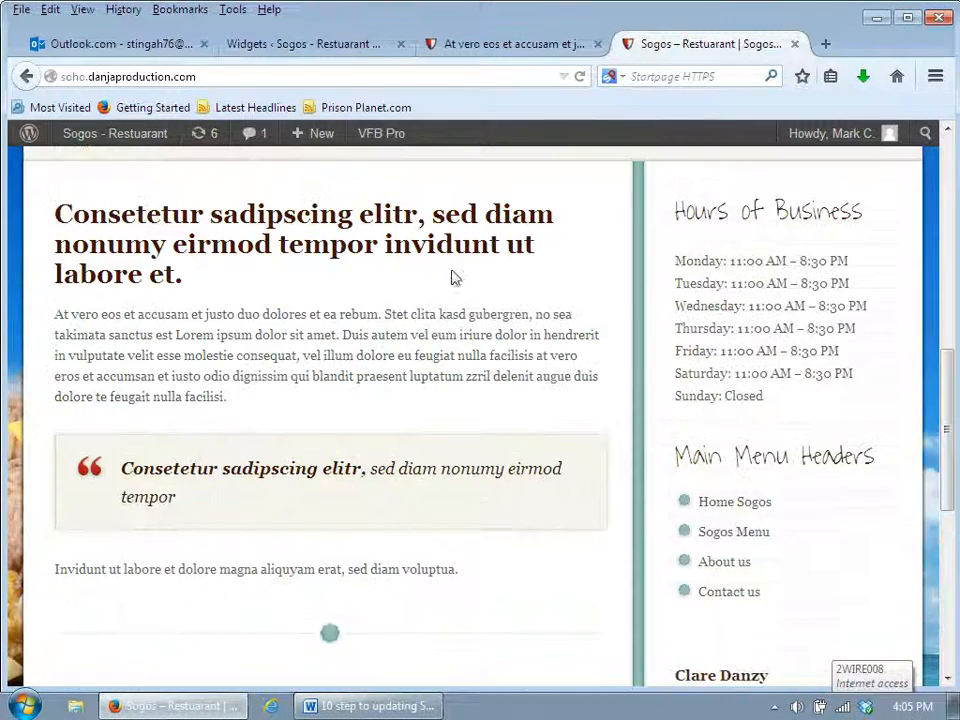
click(338, 44)
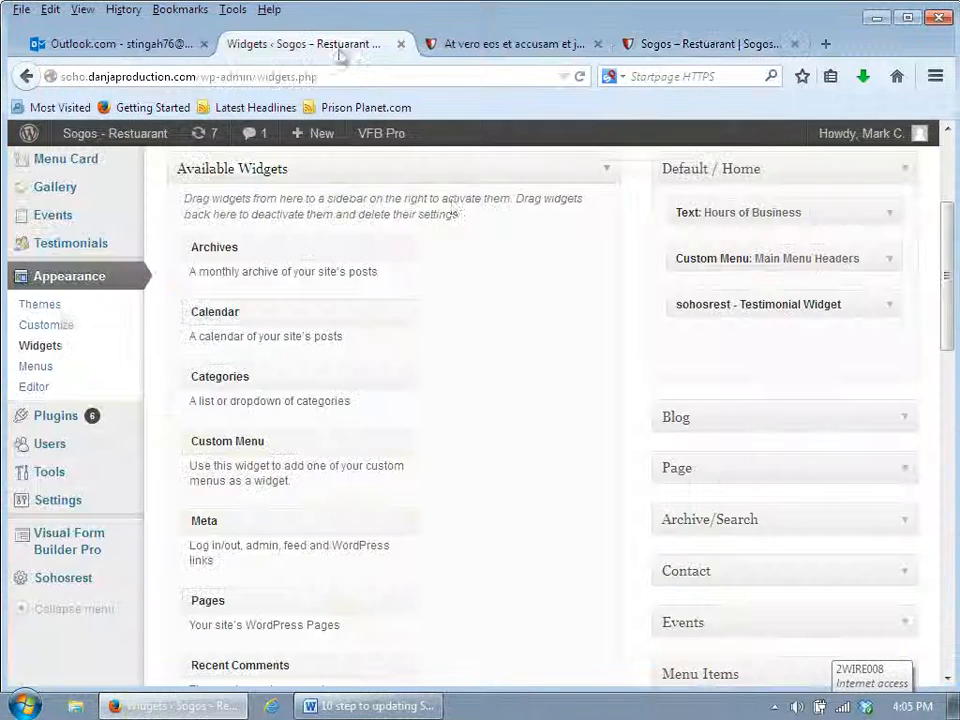
drag(953, 321, 957, 235)
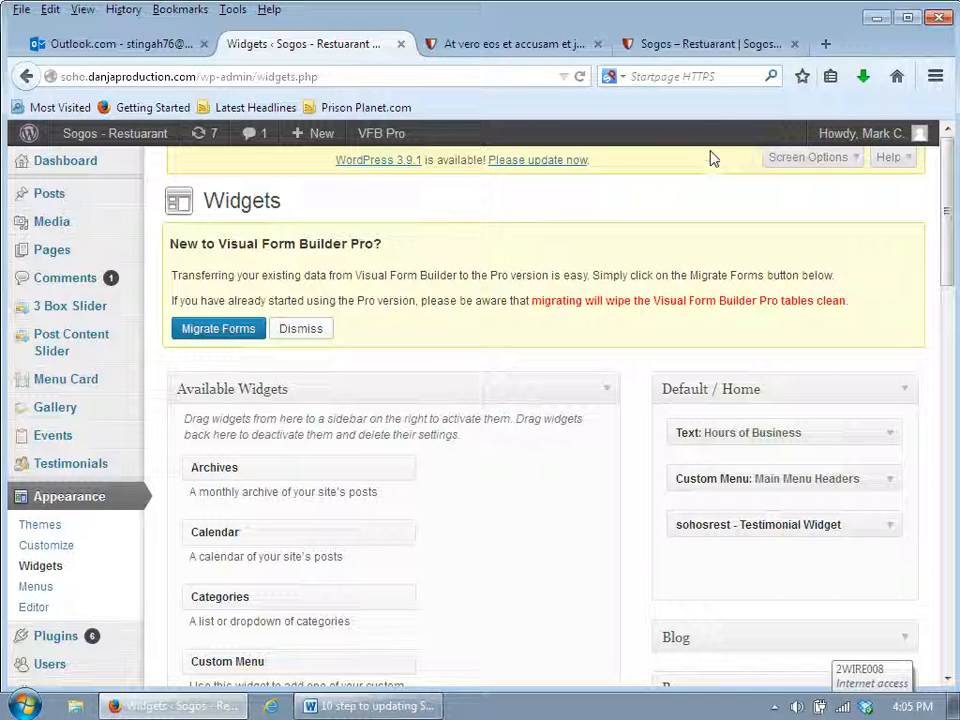
click(702, 45)
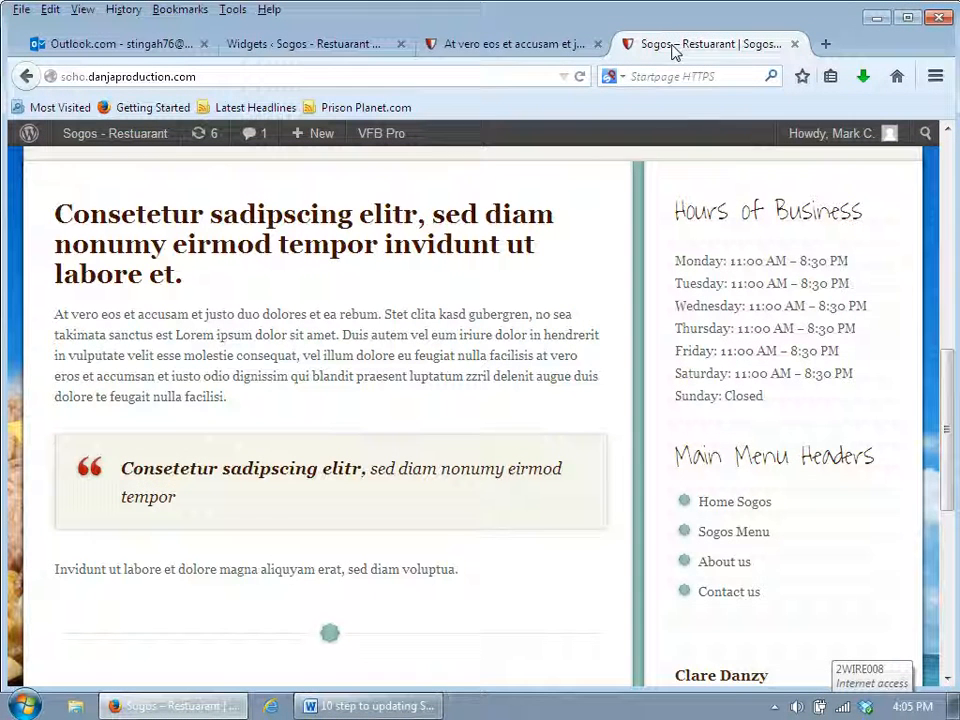
click(522, 46)
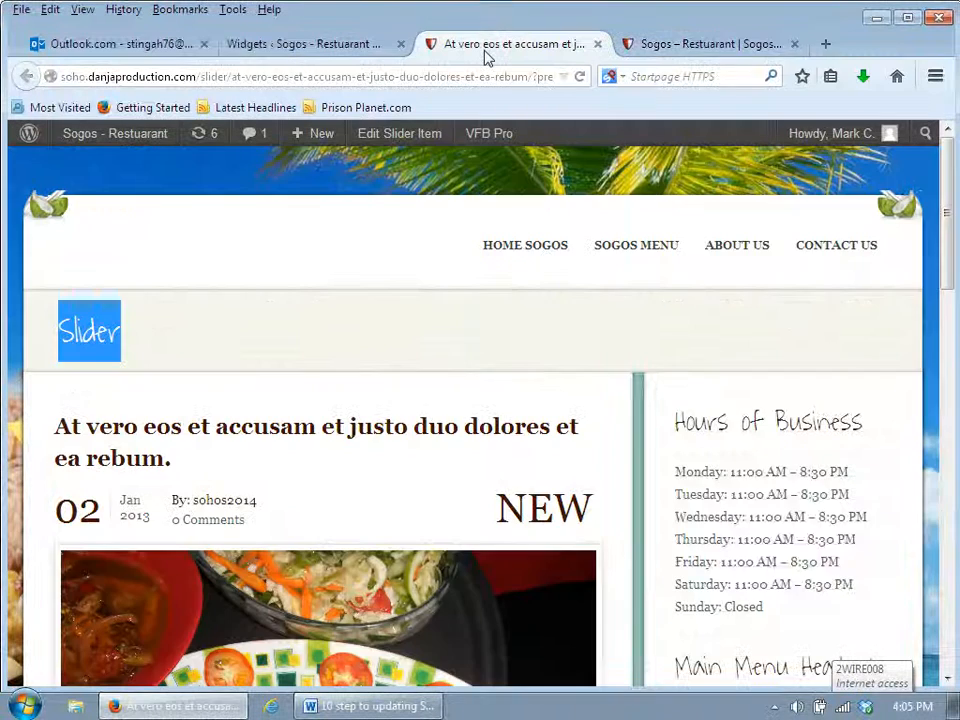
click(316, 50)
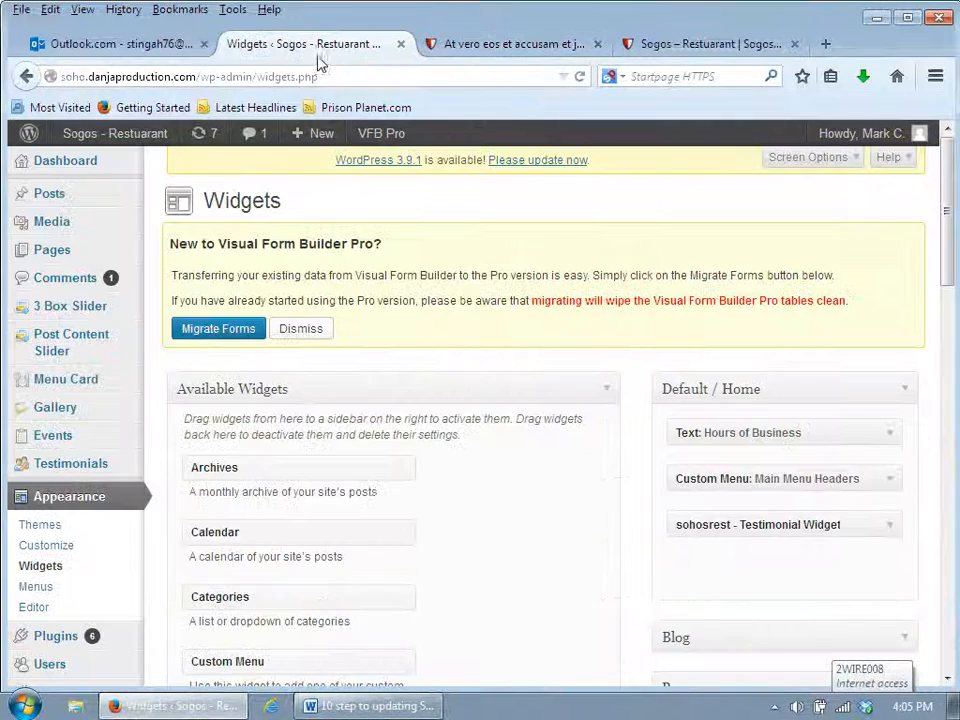
click(135, 45)
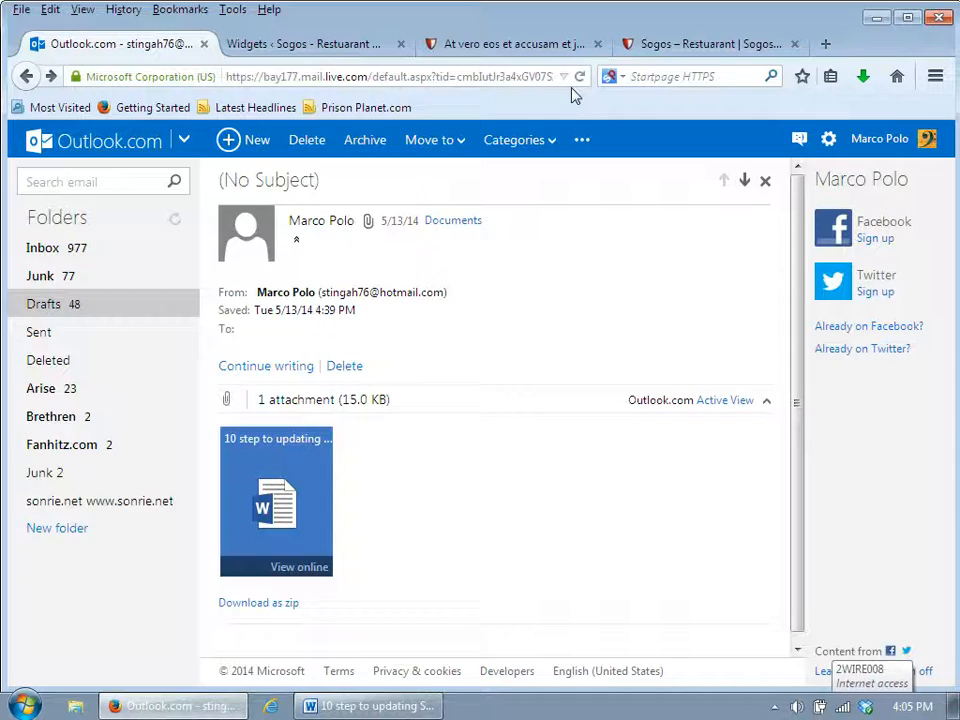
Return to the top of the Sogos home page to review its navigation menu and food slides.
click(660, 43)
drag(953, 435, 948, 200)
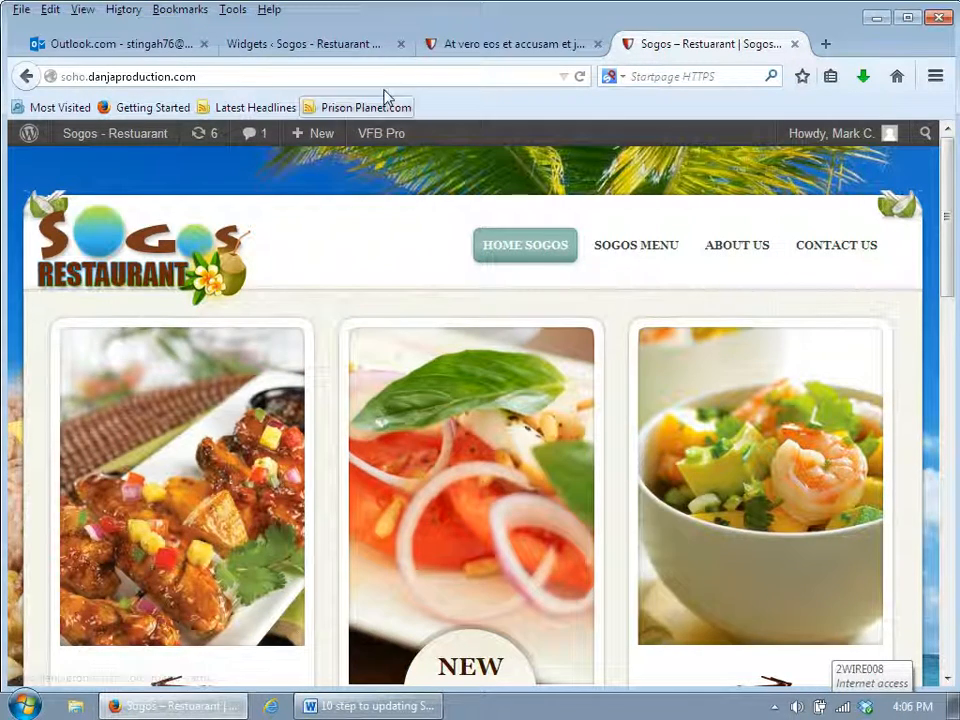
click(352, 46)
mouse_move(92, 376)
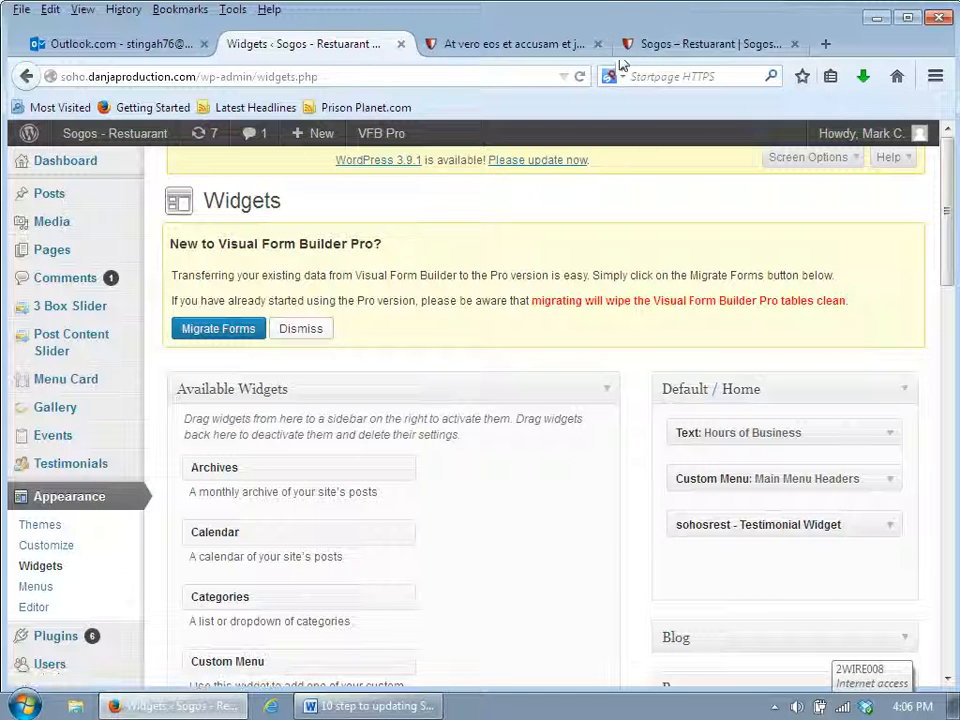
click(724, 45)
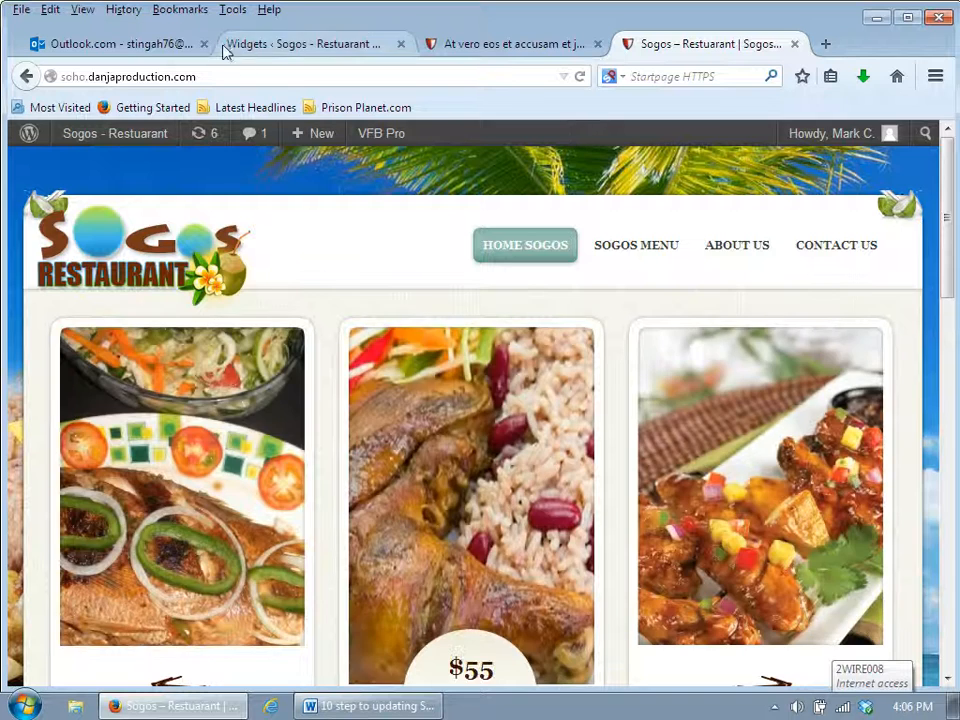
Switch back to the WordPress admin and open the list of all pages at the Contact us entry.
click(285, 48)
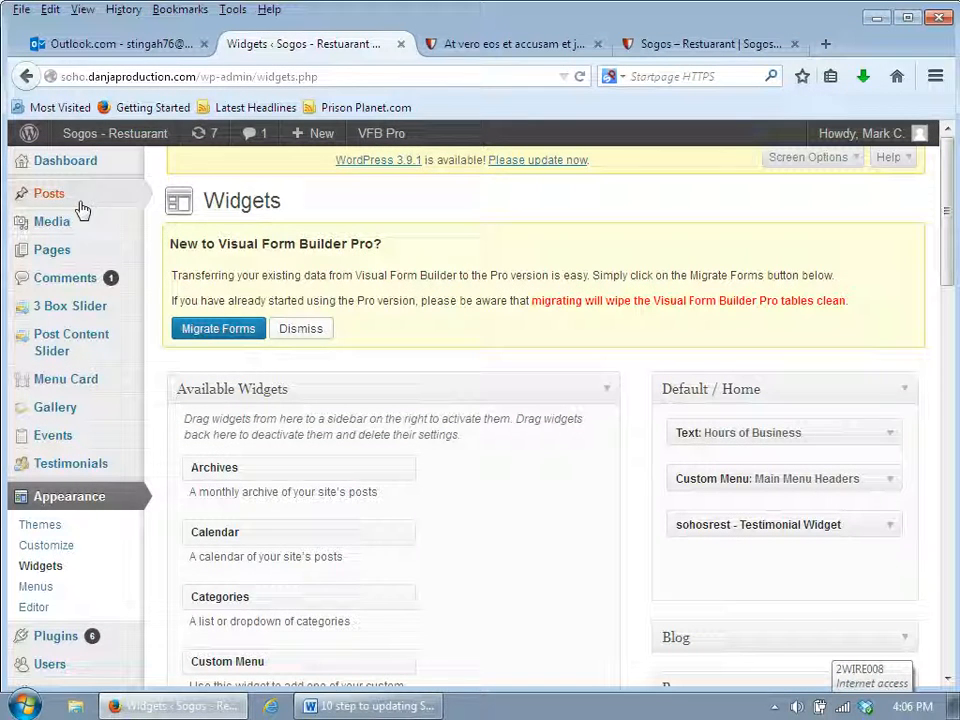
mouse_move(146, 250)
click(199, 256)
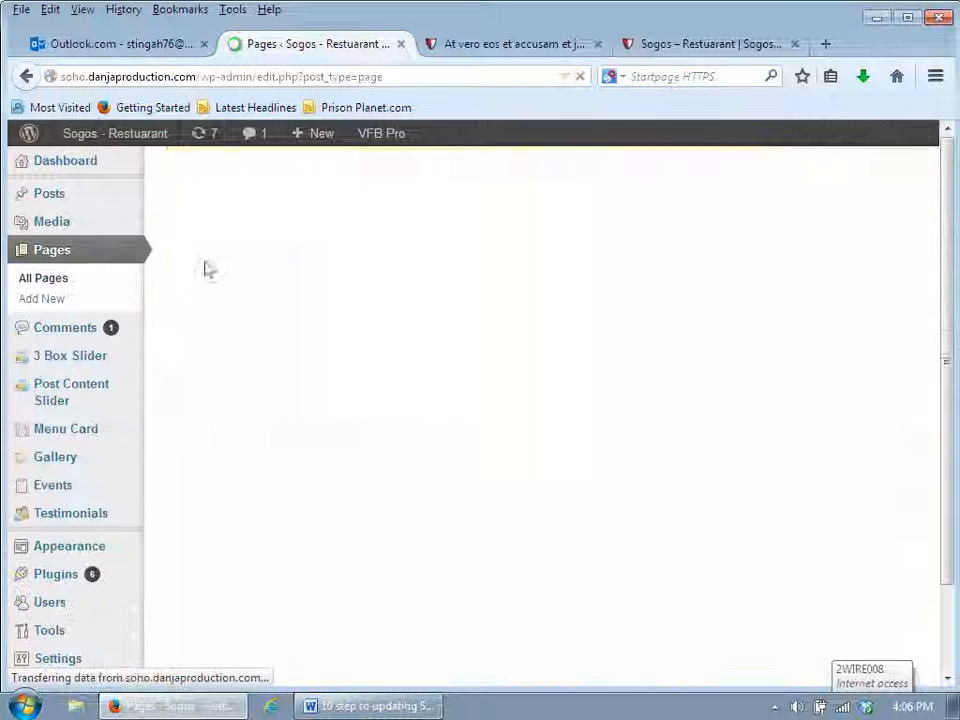
drag(947, 187, 946, 279)
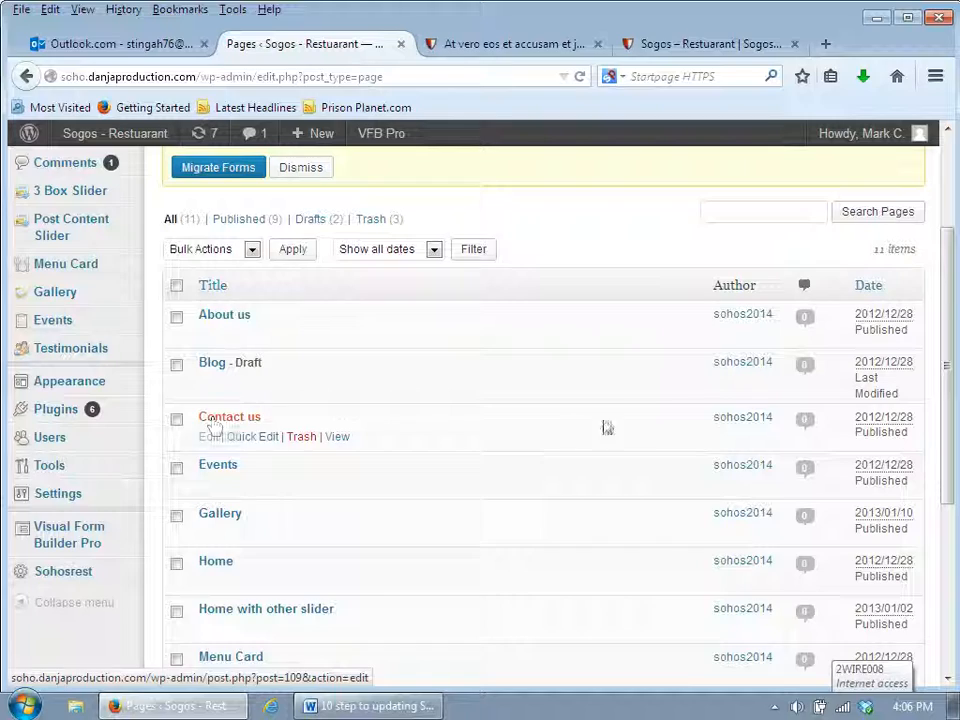